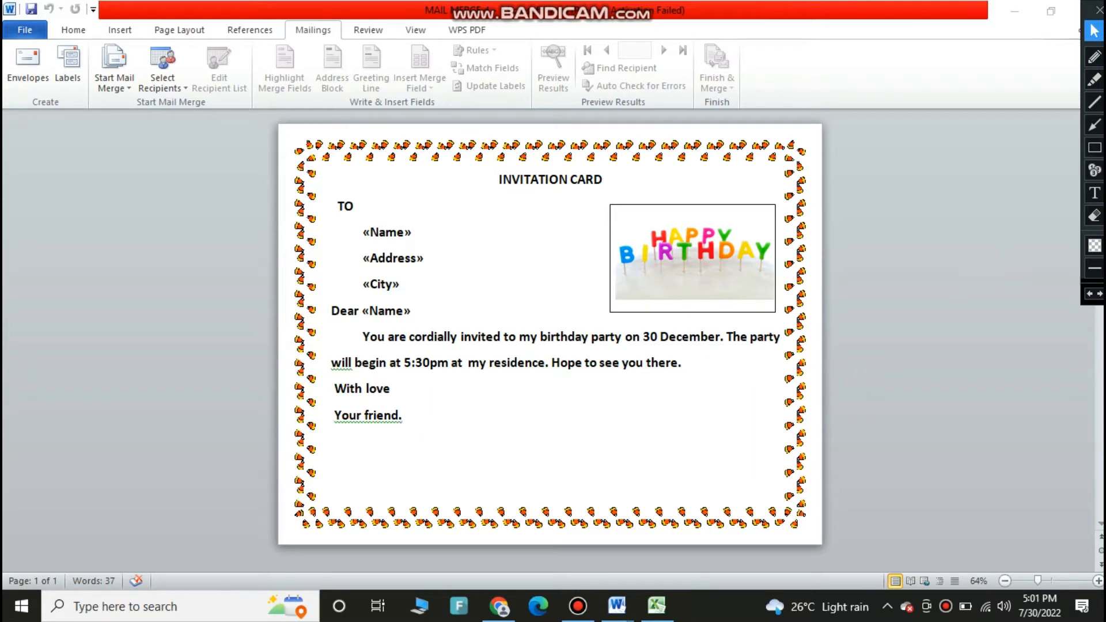
pyautogui.click(1094, 79)
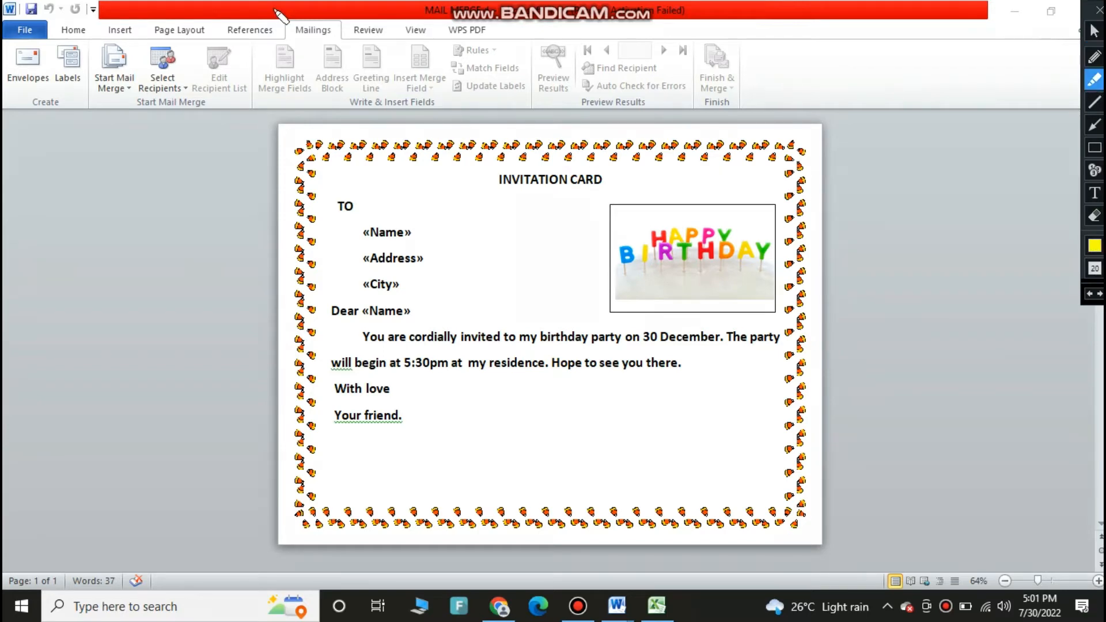
pyautogui.moveTo(292, 29); pyautogui.dragTo(323, 32)
pyautogui.click(306, 24)
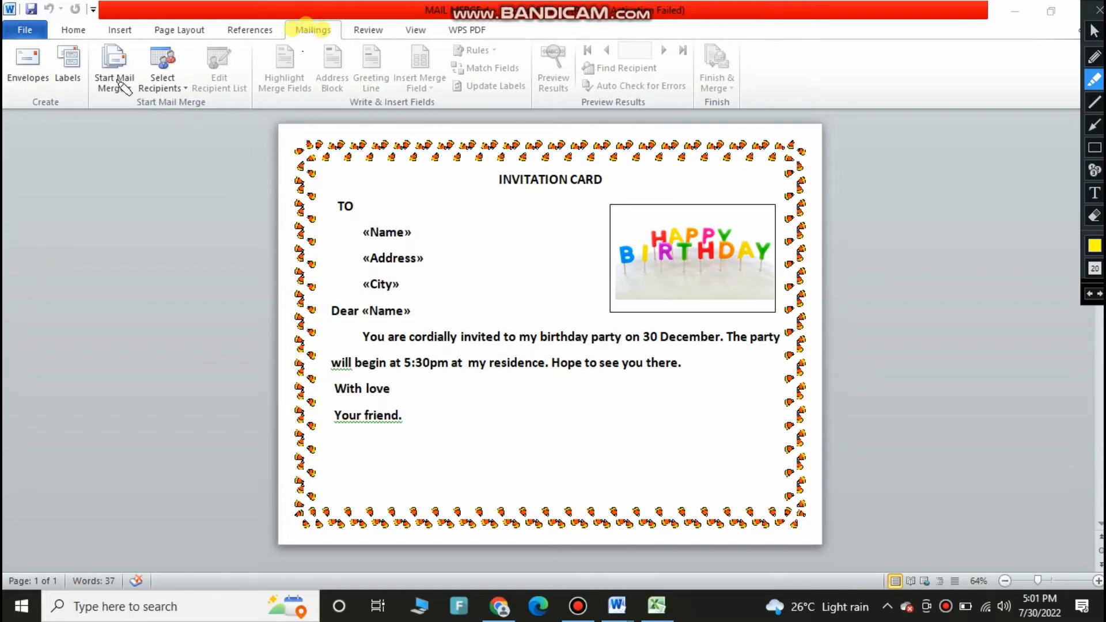
pyautogui.moveTo(138, 102); pyautogui.dragTo(197, 103)
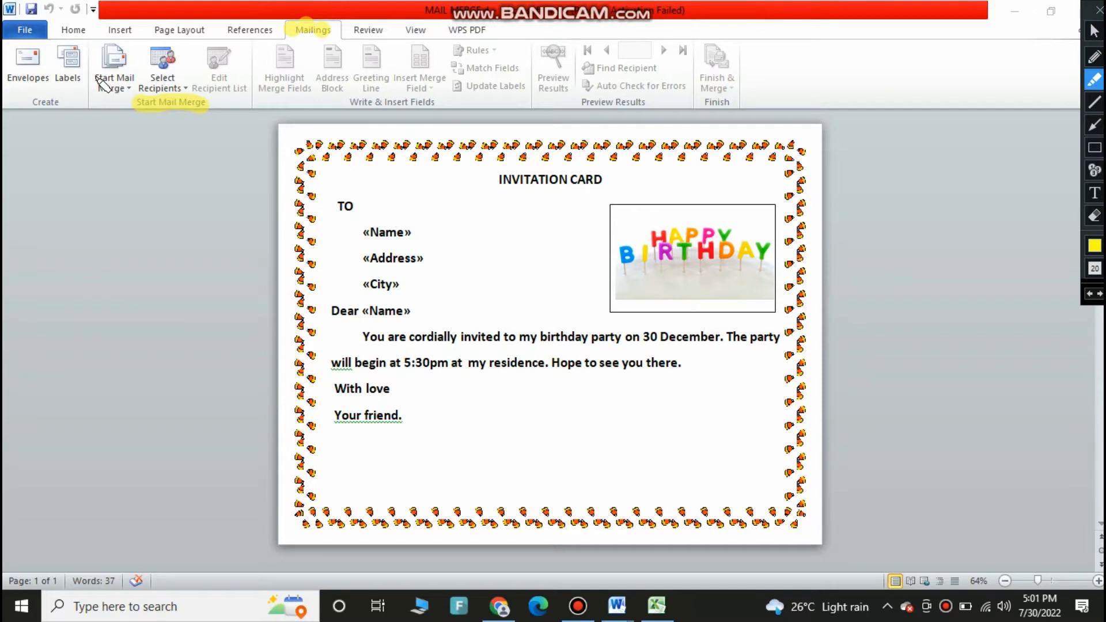
pyautogui.moveTo(99, 81)
pyautogui.mouseDown()
pyautogui.moveTo(138, 84)
pyautogui.moveTo(105, 94)
pyautogui.mouseUp()
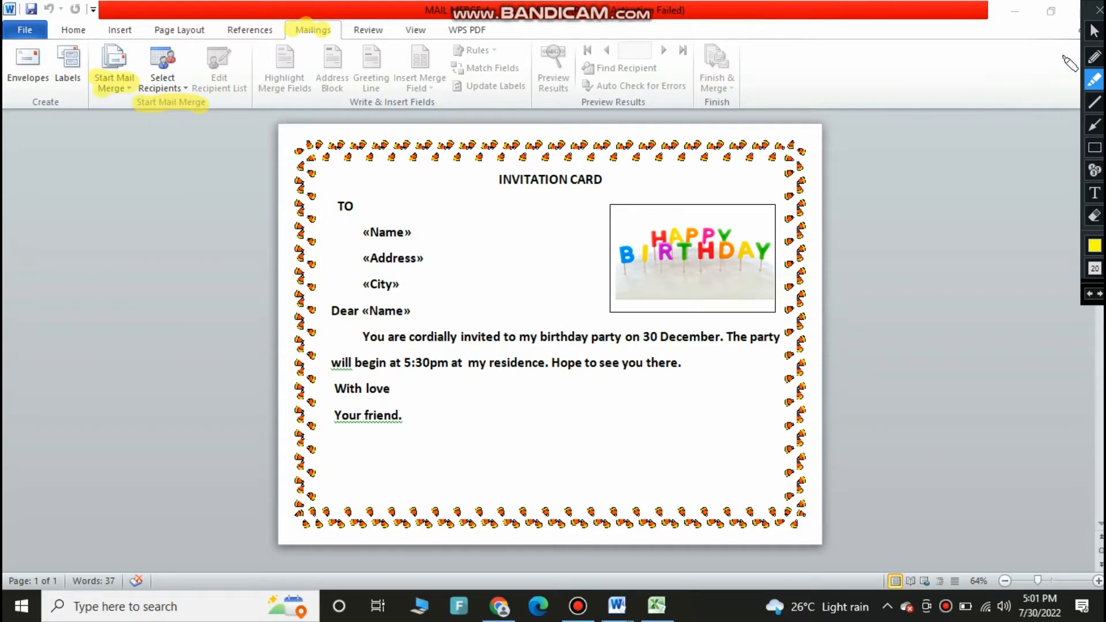
pyautogui.click(1093, 30)
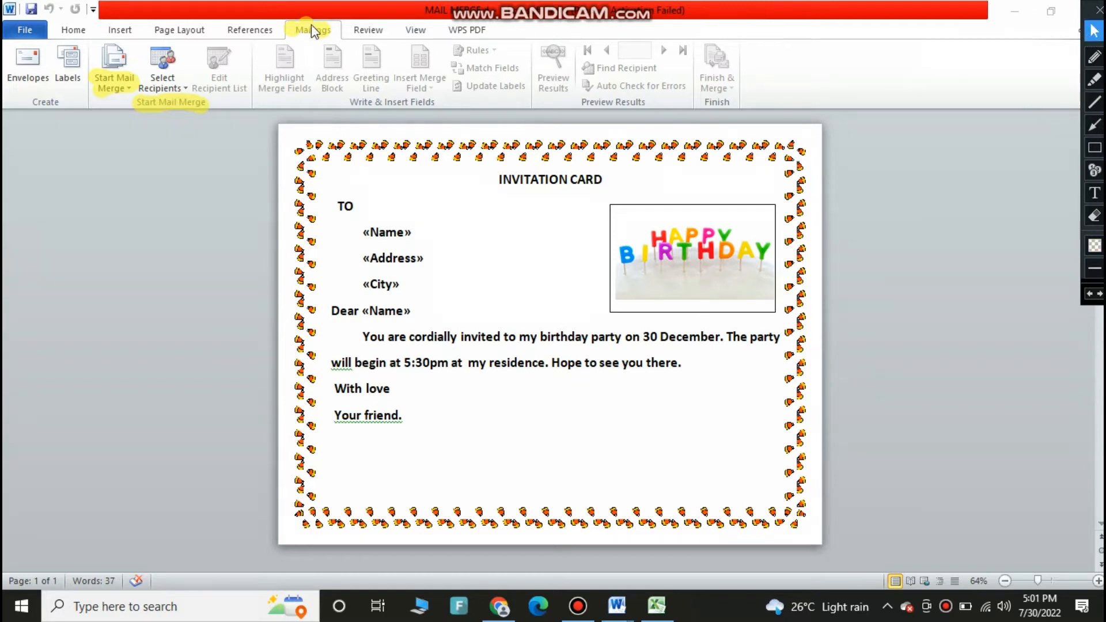
# Start the Step by Step Mail Merge Wizard
pyautogui.click(127, 86)
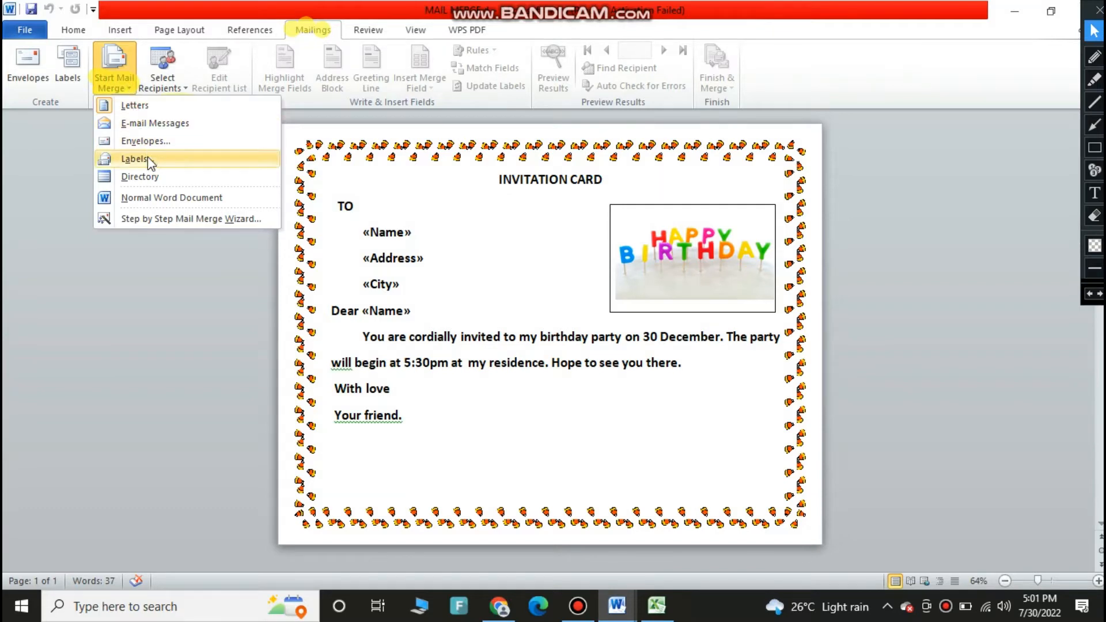
pyautogui.click(163, 222)
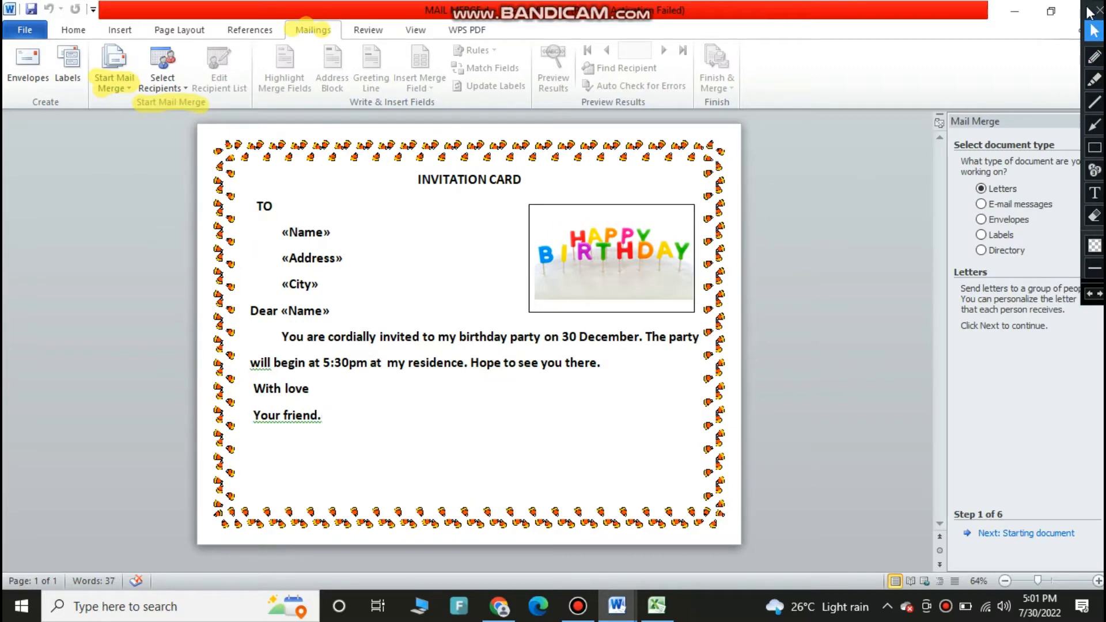
pyautogui.moveTo(1089, 10); pyautogui.dragTo(856, 131)
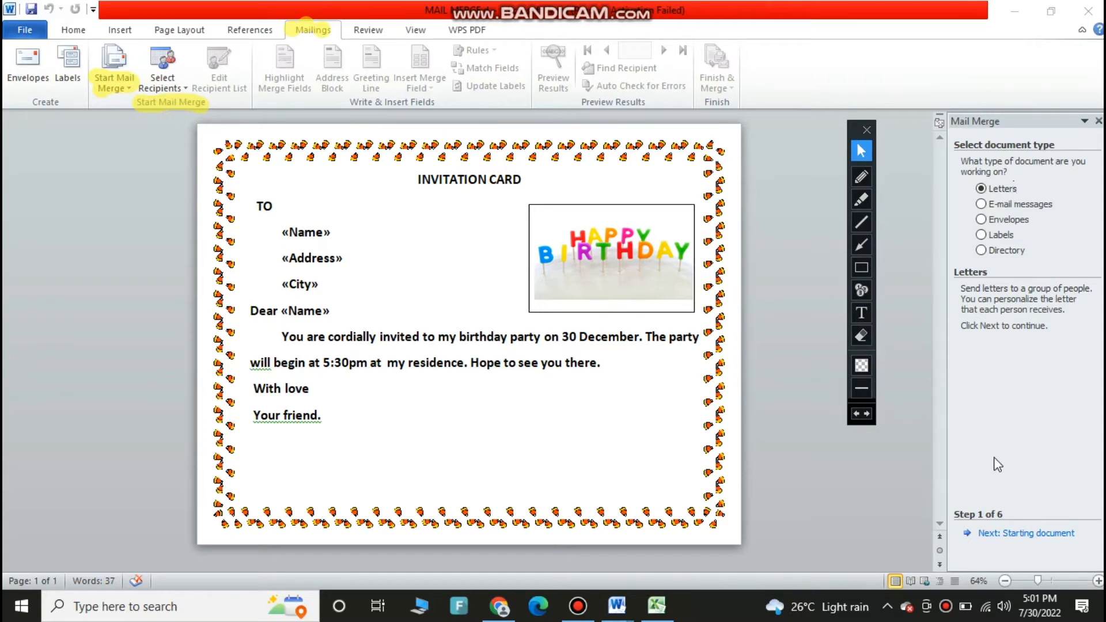
# Advance the wizard with Letters as the document type and the current document as the starting document
pyautogui.click(1014, 536)
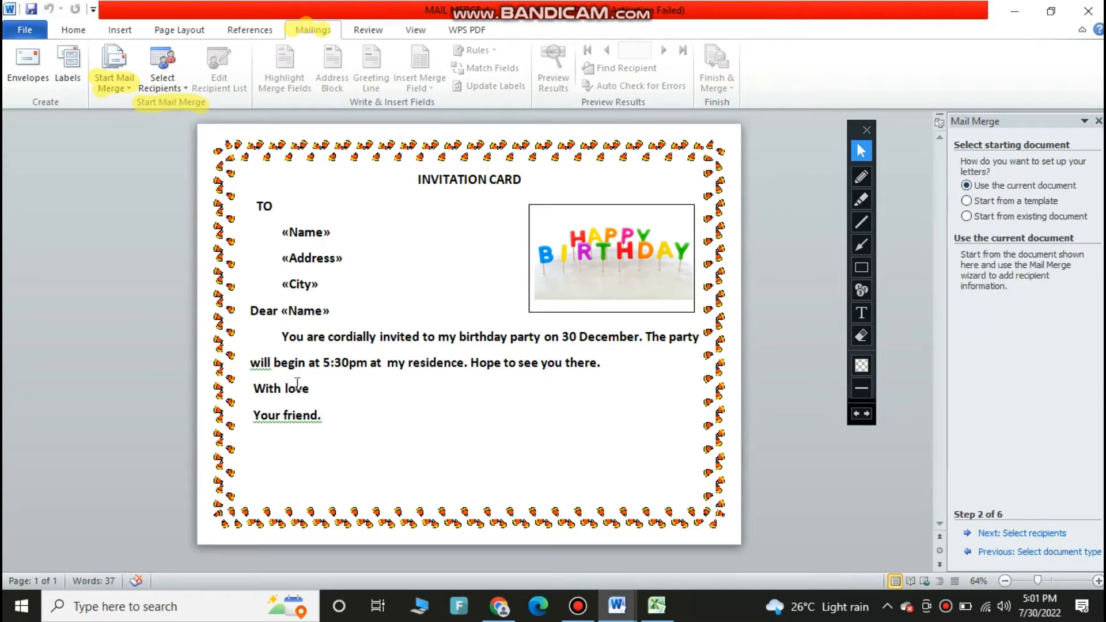
pyautogui.click(1036, 535)
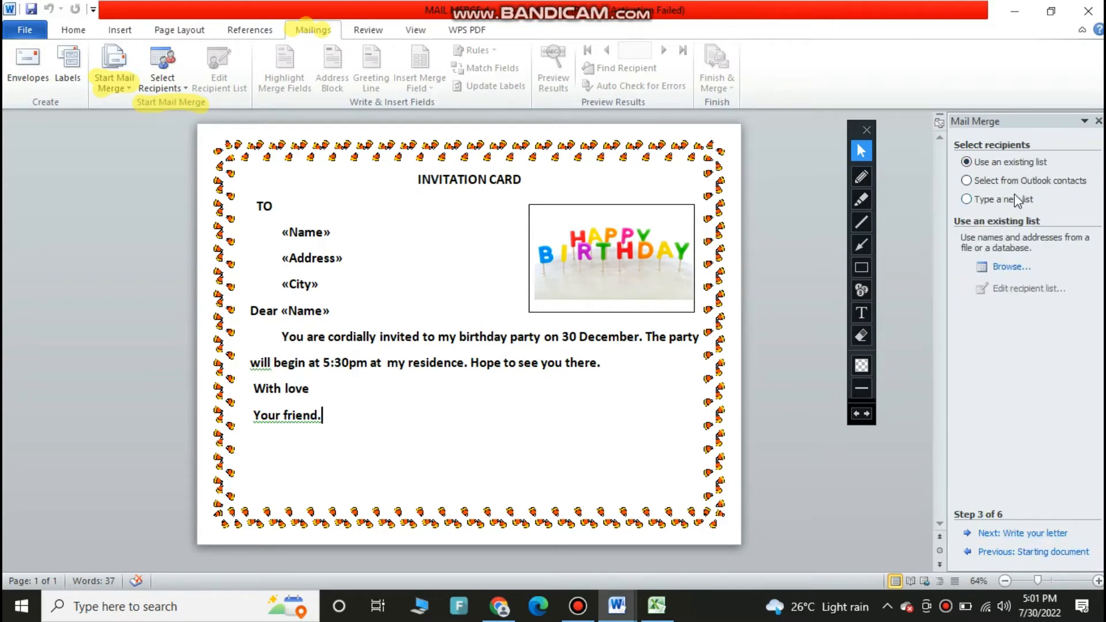
# Browse to the Desktop and select the "mail merge" workbook's Sheet1$ as the recipient list, accepting all recipients
pyautogui.click(1005, 268)
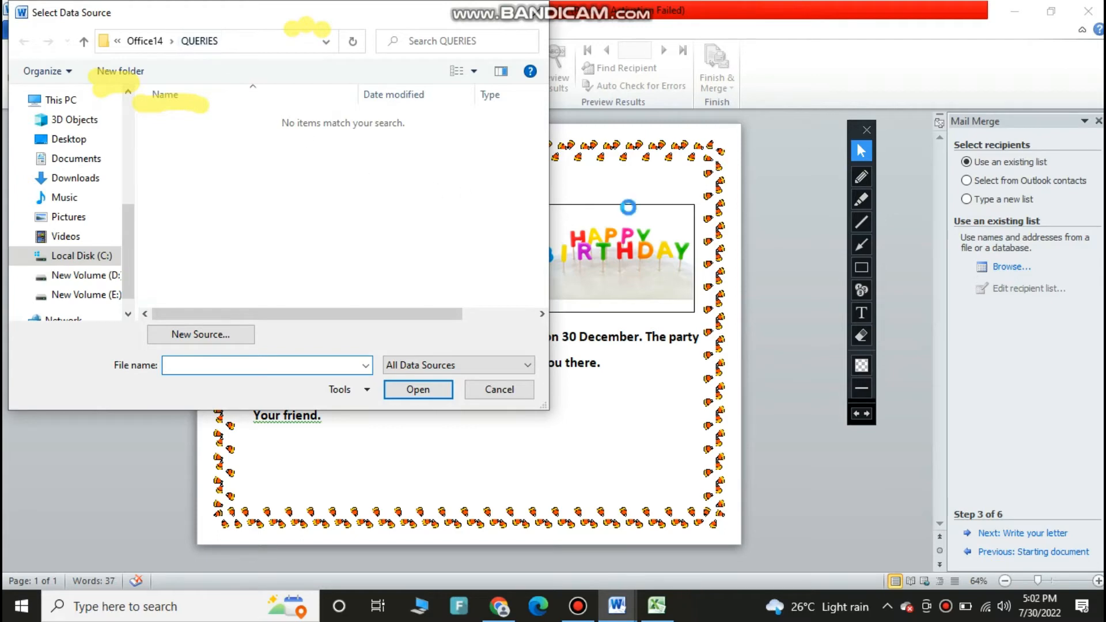
pyautogui.click(860, 335)
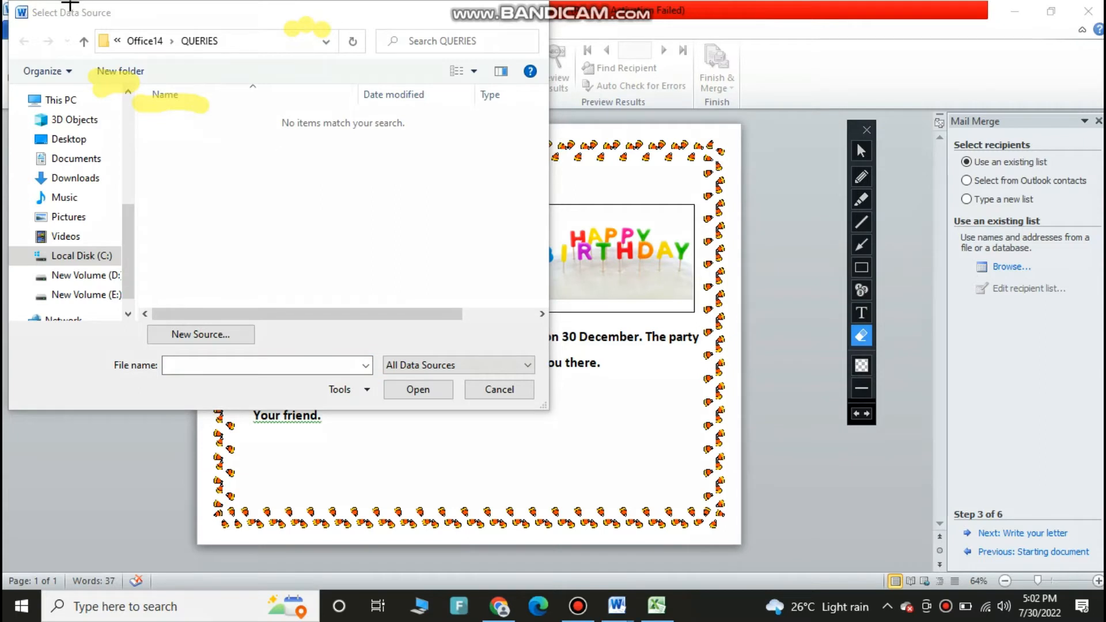
pyautogui.moveTo(70, 4)
pyautogui.mouseDown()
pyautogui.moveTo(382, 124)
pyautogui.moveTo(394, 144)
pyautogui.mouseUp()
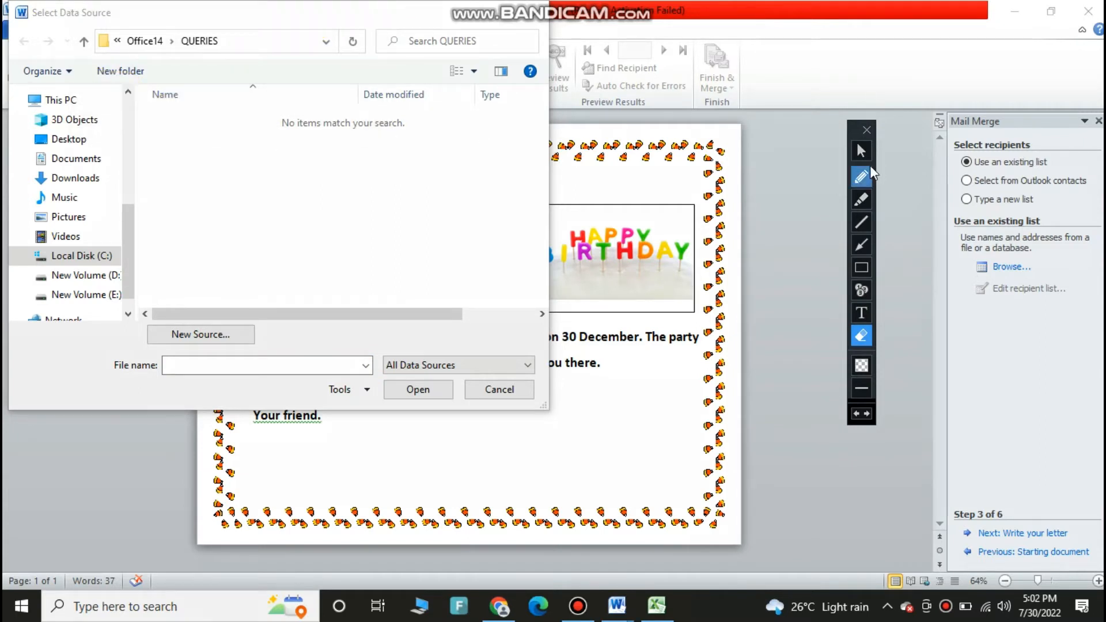
pyautogui.click(861, 151)
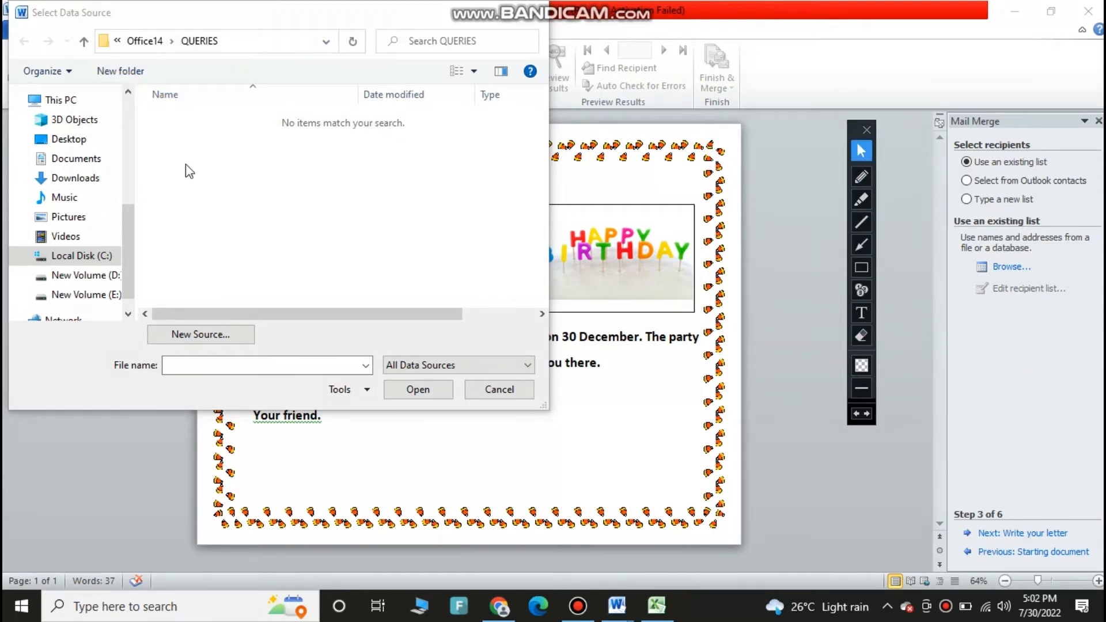
pyautogui.click(70, 140)
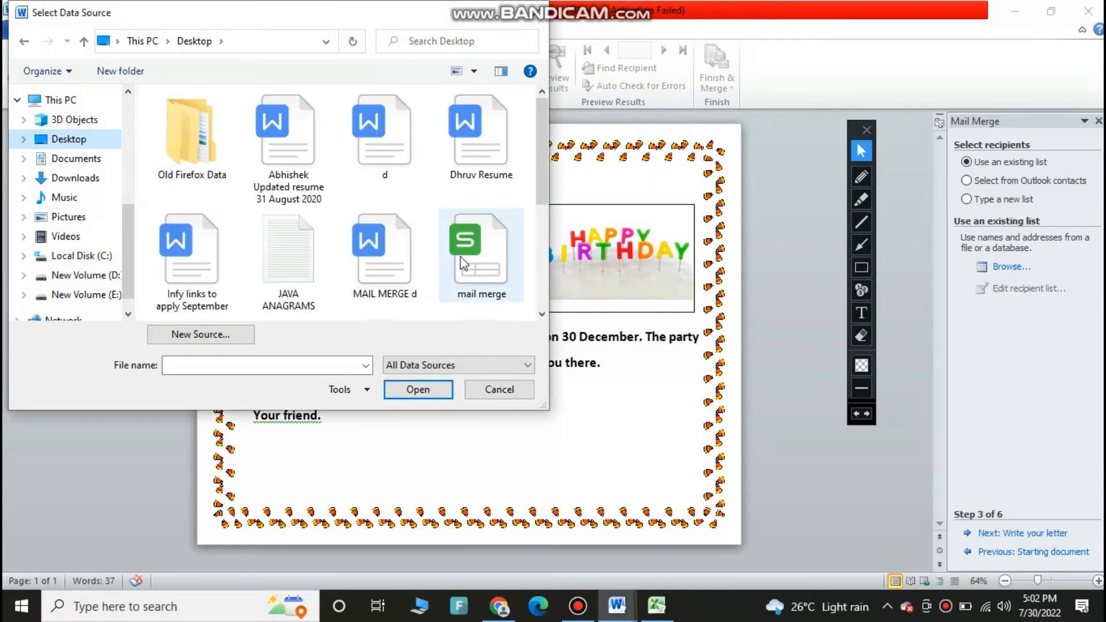
pyautogui.doubleClick(464, 264)
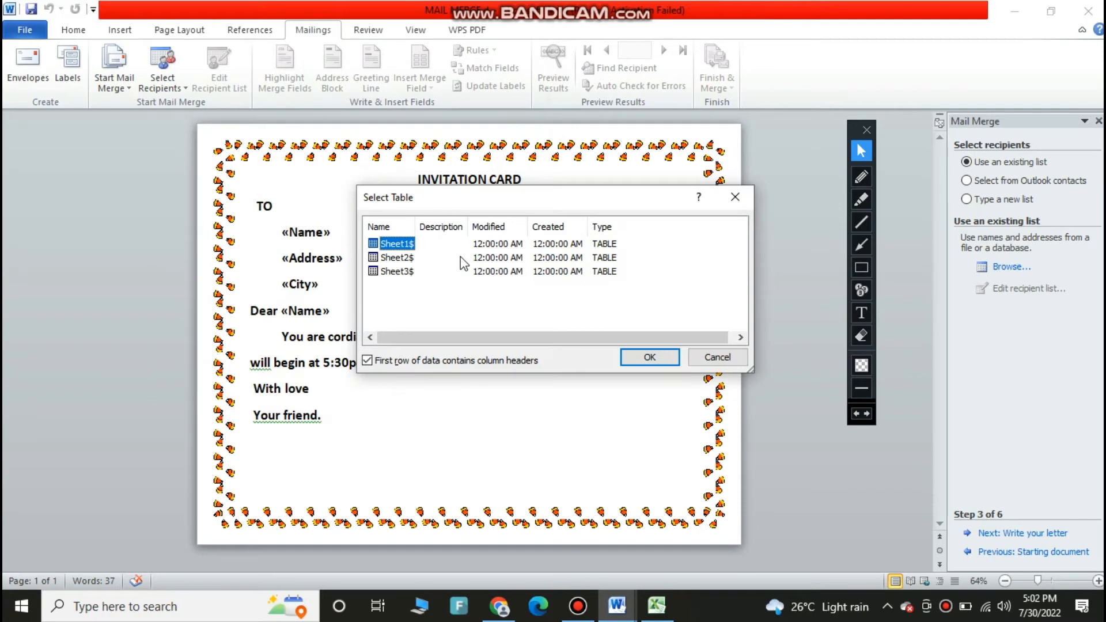
pyautogui.doubleClick(391, 249)
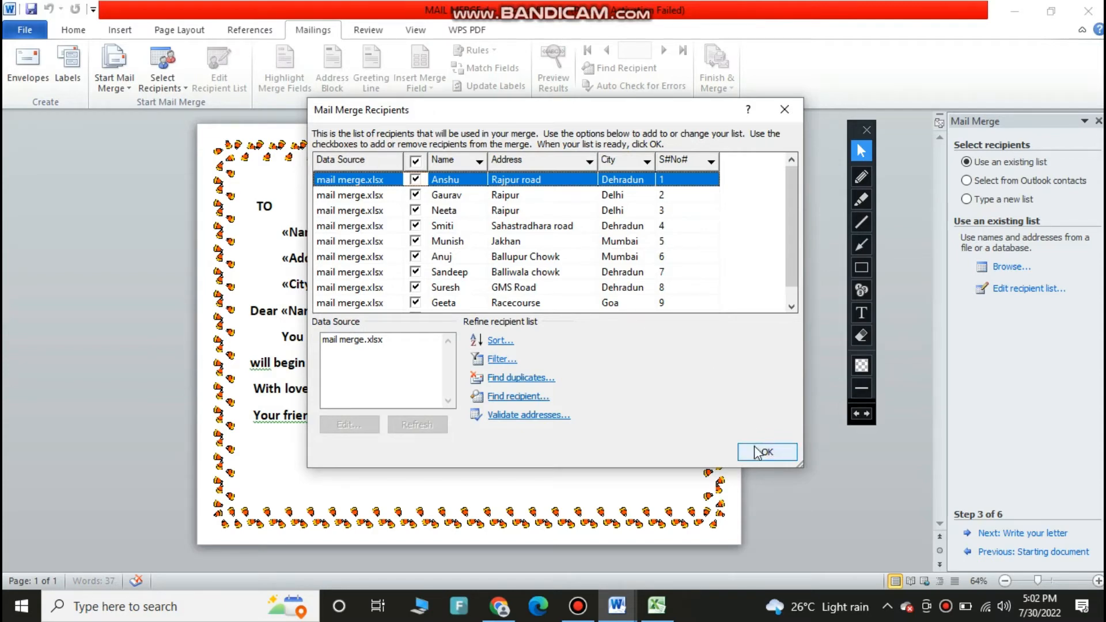
pyautogui.click(760, 462)
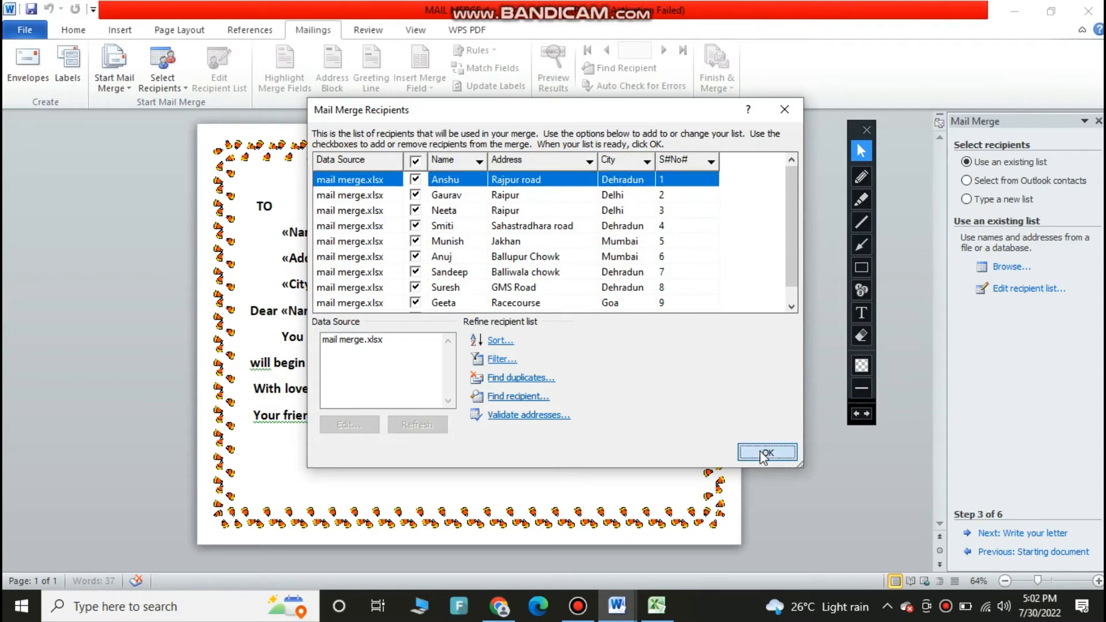
# Switch to the Excel data source to view the recipient data, then return to the Word document
pyautogui.click(656, 606)
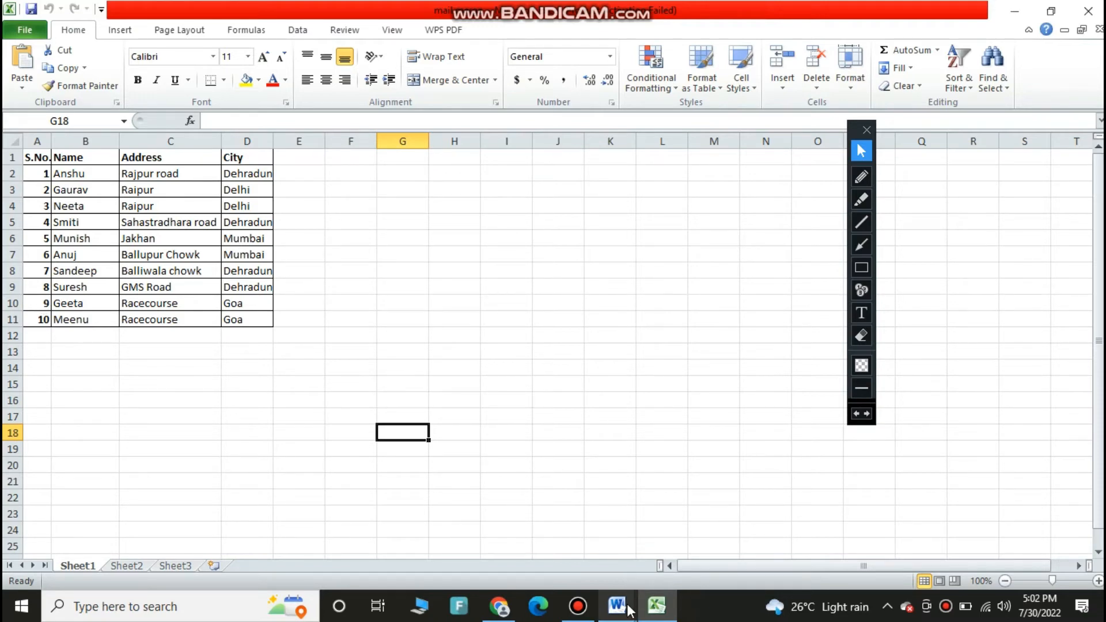
pyautogui.moveTo(629, 609)
pyautogui.click(579, 547)
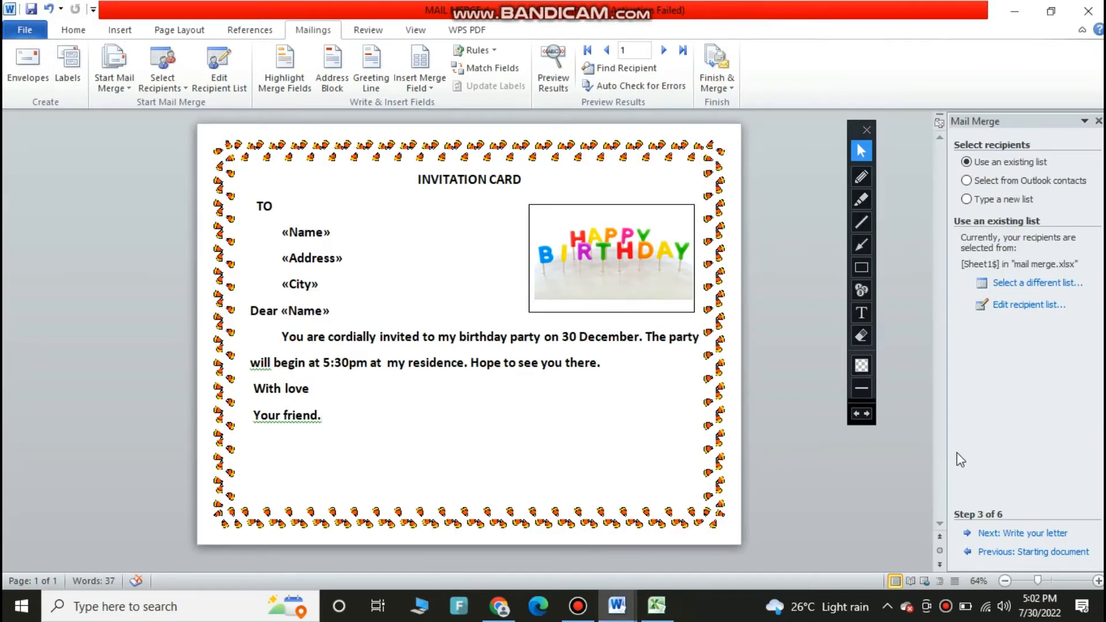
# Advance the wizard to the Write your letter step
pyautogui.click(1035, 535)
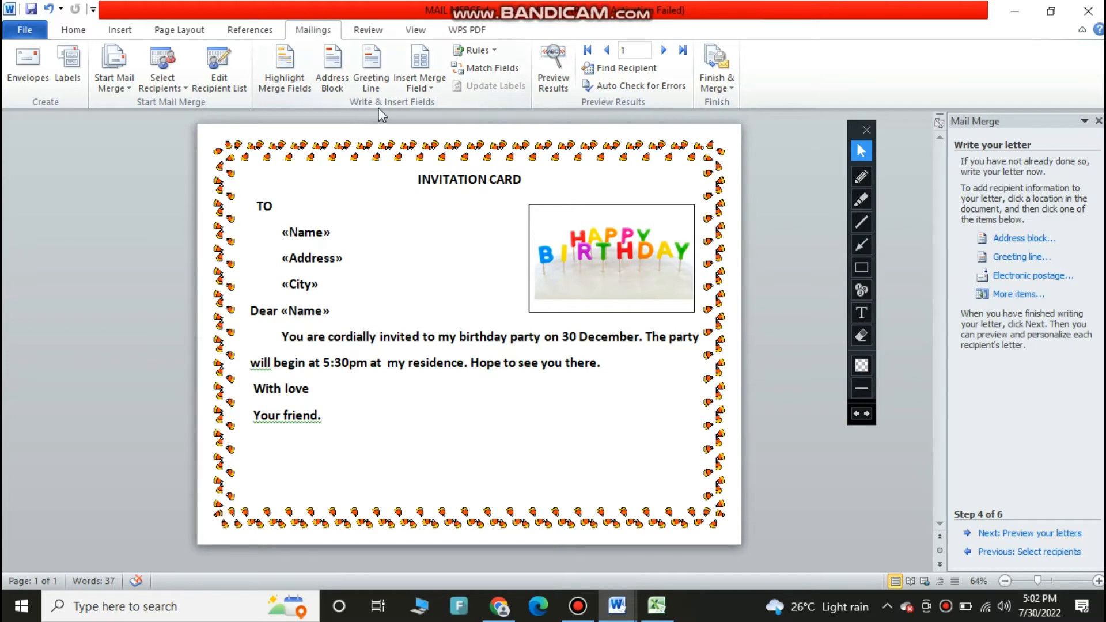
pyautogui.click(861, 199)
pyautogui.moveTo(330, 102)
pyautogui.mouseDown()
pyautogui.moveTo(448, 113)
pyautogui.moveTo(397, 96)
pyautogui.moveTo(350, 103)
pyautogui.mouseUp()
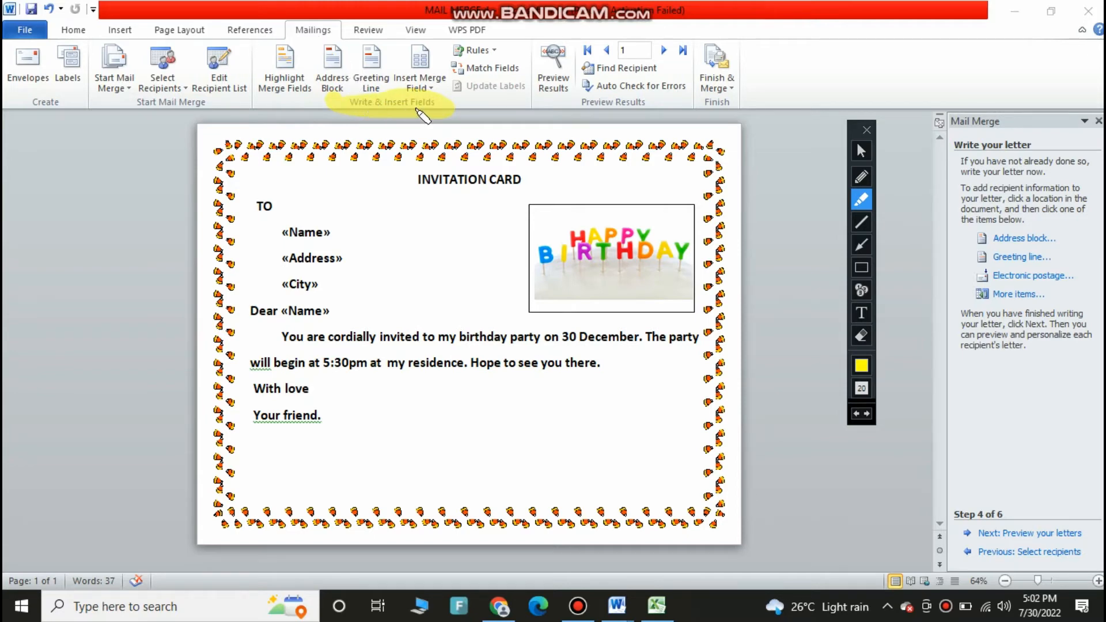
pyautogui.click(414, 51)
pyautogui.moveTo(414, 52)
pyautogui.mouseDown()
pyautogui.moveTo(438, 69)
pyautogui.moveTo(388, 87)
pyautogui.moveTo(448, 88)
pyautogui.mouseUp()
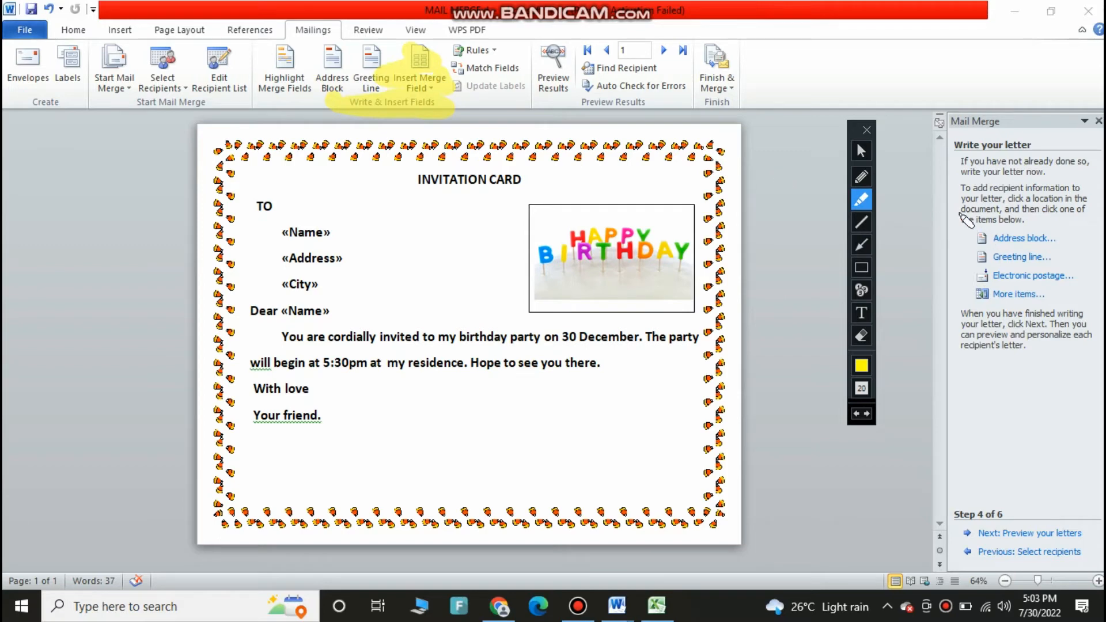
pyautogui.click(858, 146)
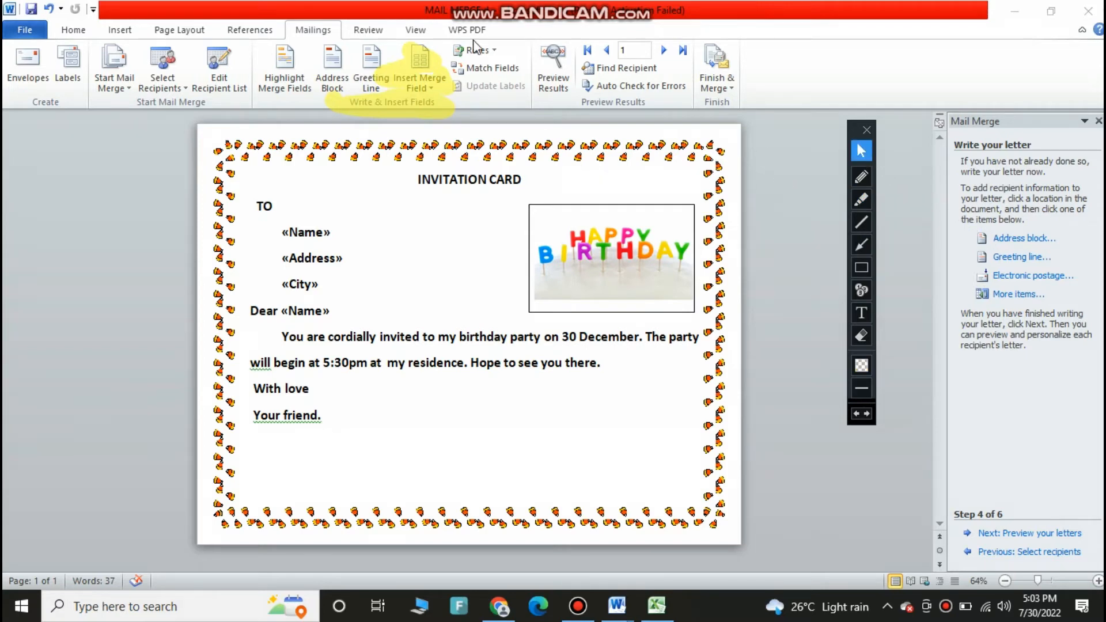
# Replace the «Name» placeholder under TO with an inserted Name merge field
pyautogui.click(433, 87)
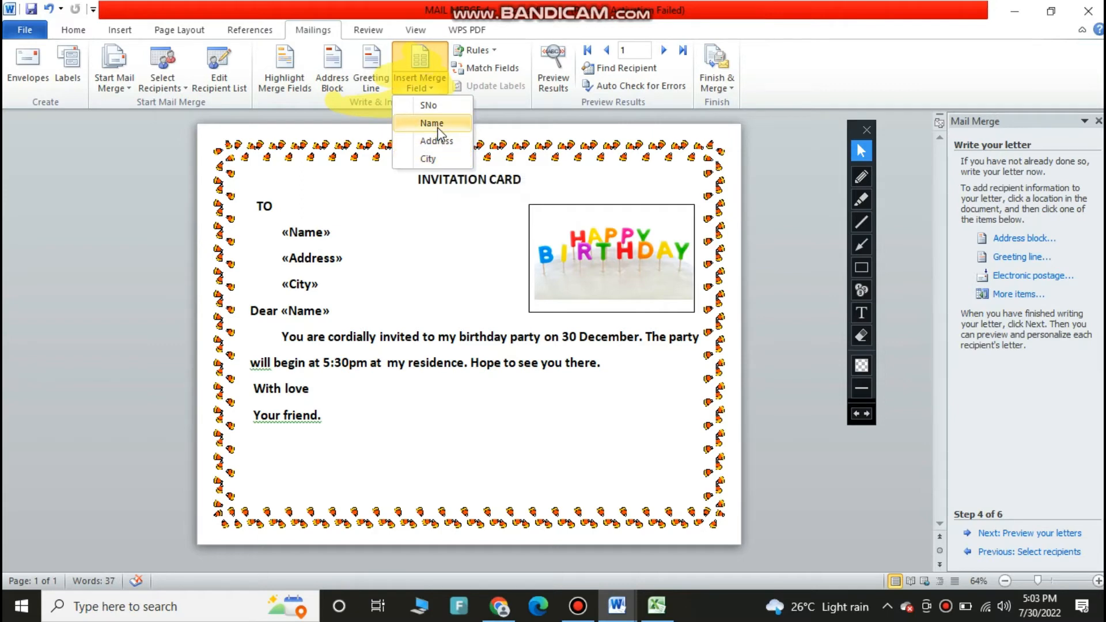
pyautogui.click(361, 269)
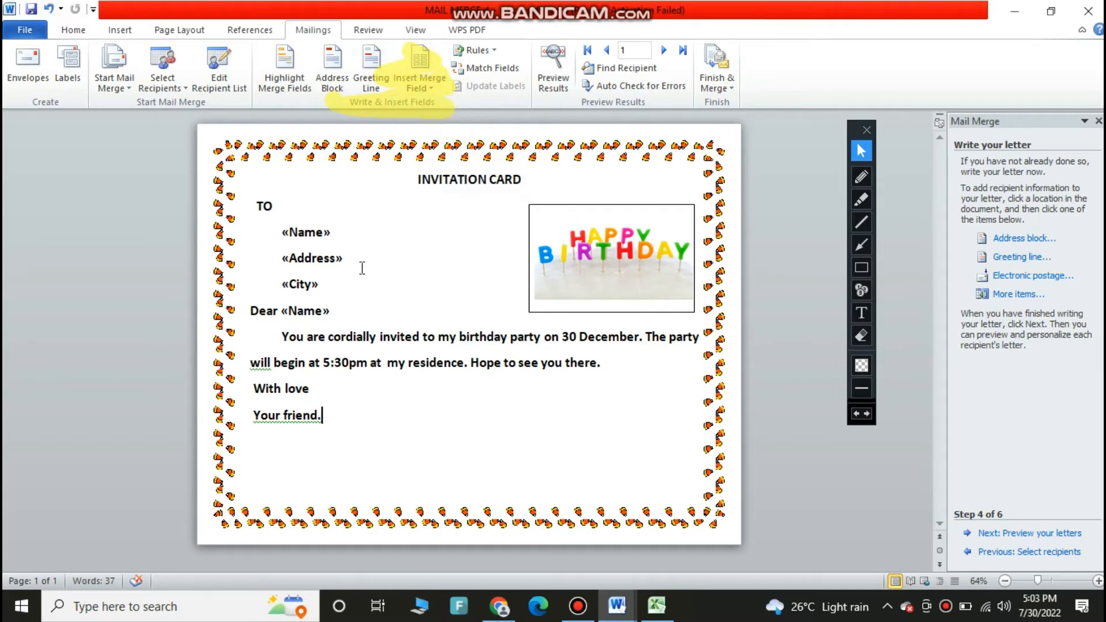
pyautogui.click(281, 232)
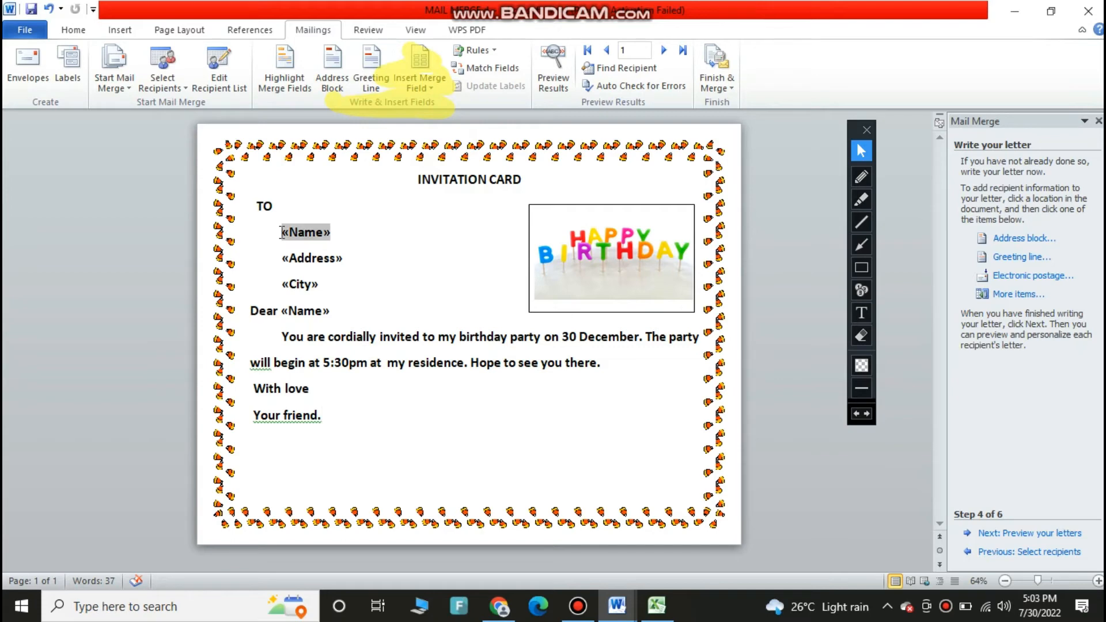
pyautogui.click(431, 90)
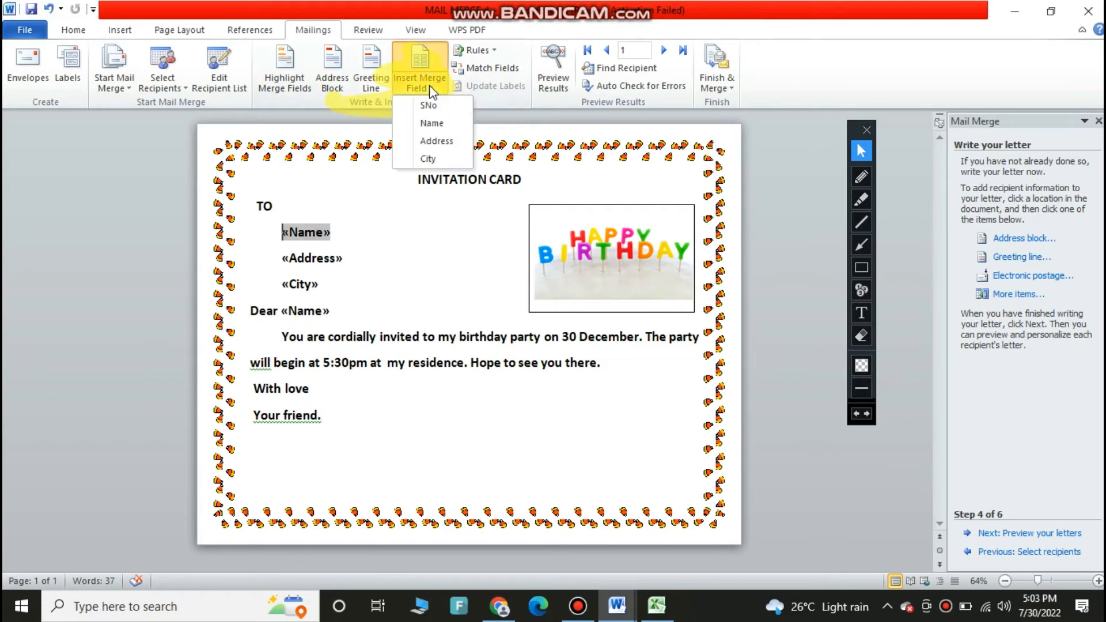
pyautogui.press('Delete')
pyautogui.click(432, 123)
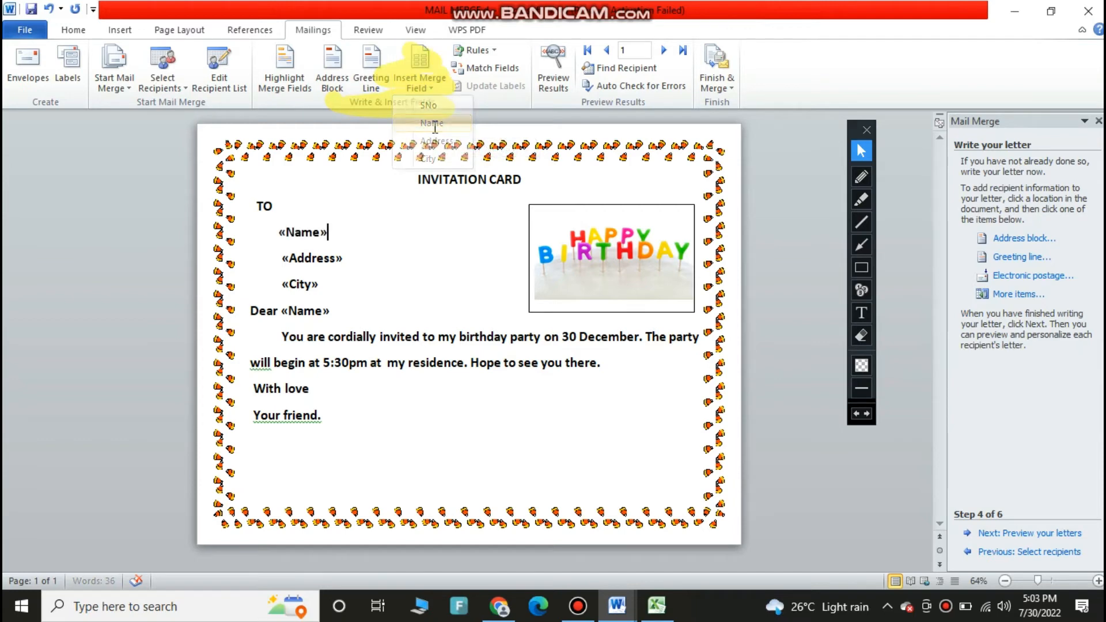
# Insert Address and City merge fields on new lines below the Name field
pyautogui.press('Return')
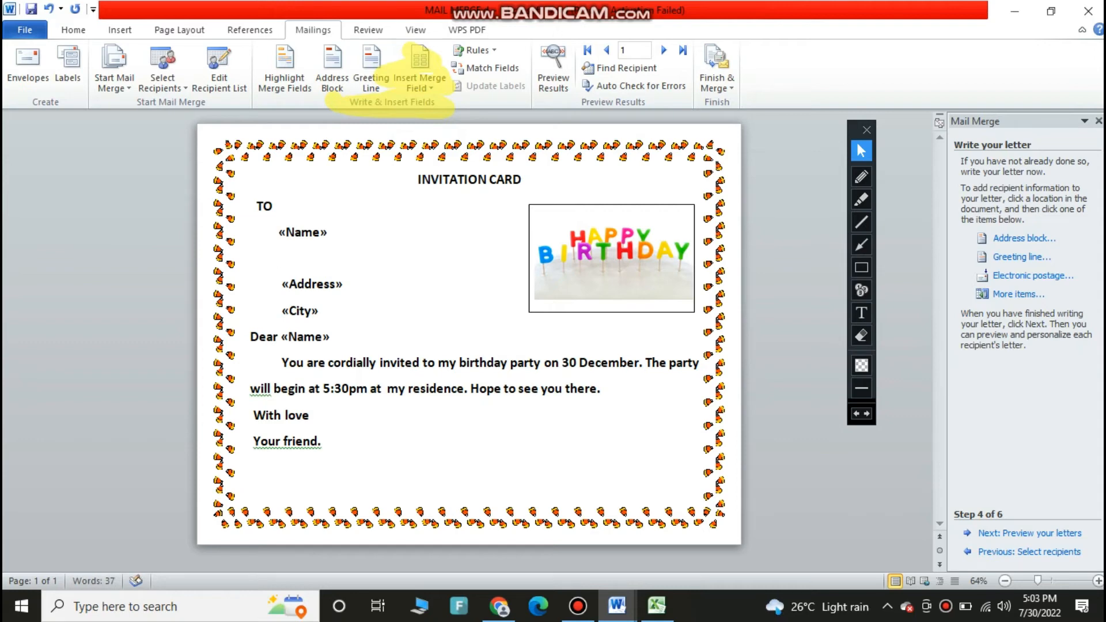
pyautogui.click(437, 81)
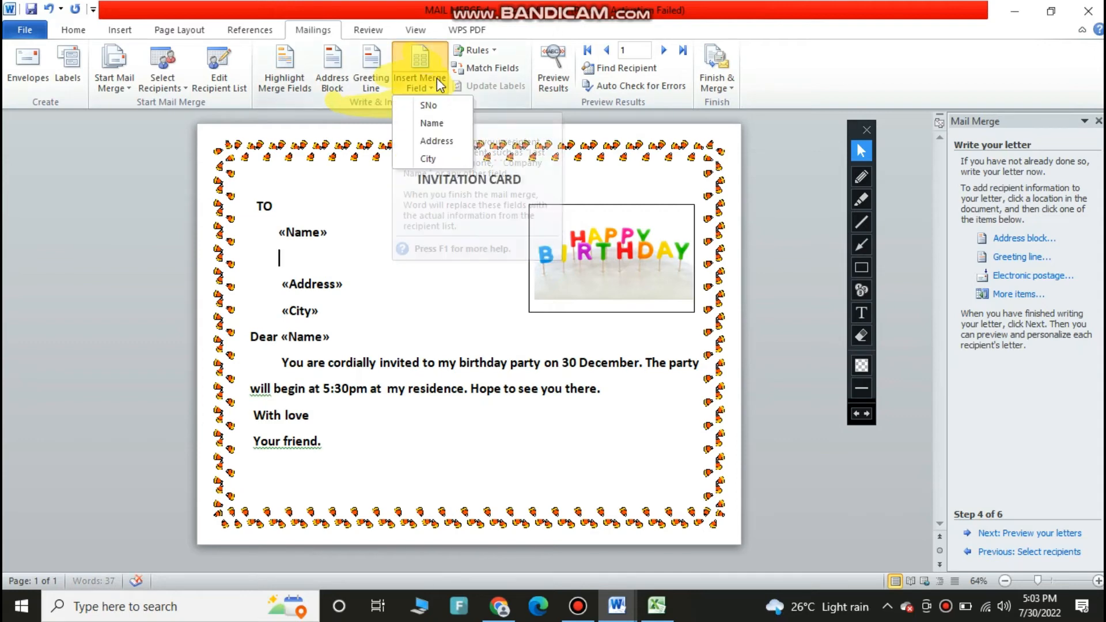
pyautogui.click(436, 142)
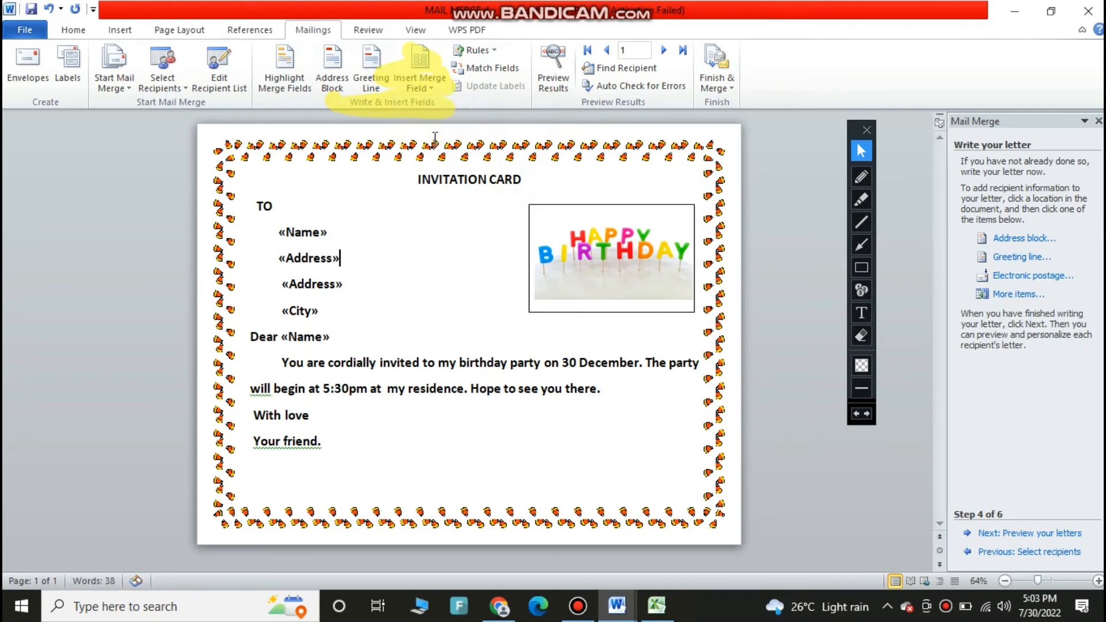
pyautogui.press('Return')
pyautogui.click(424, 93)
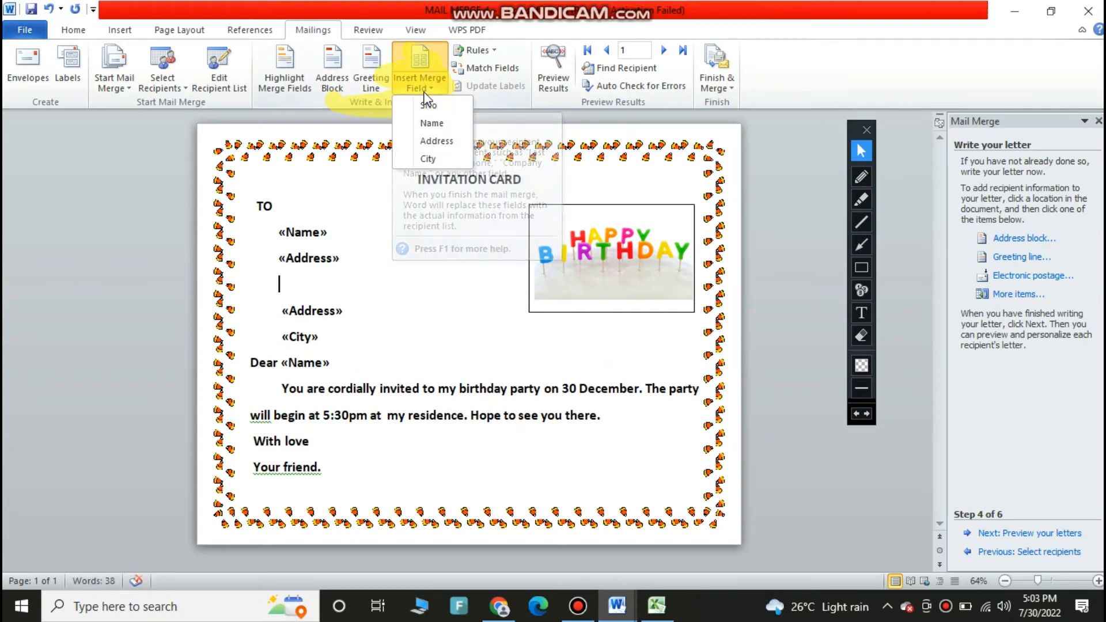
pyautogui.click(431, 159)
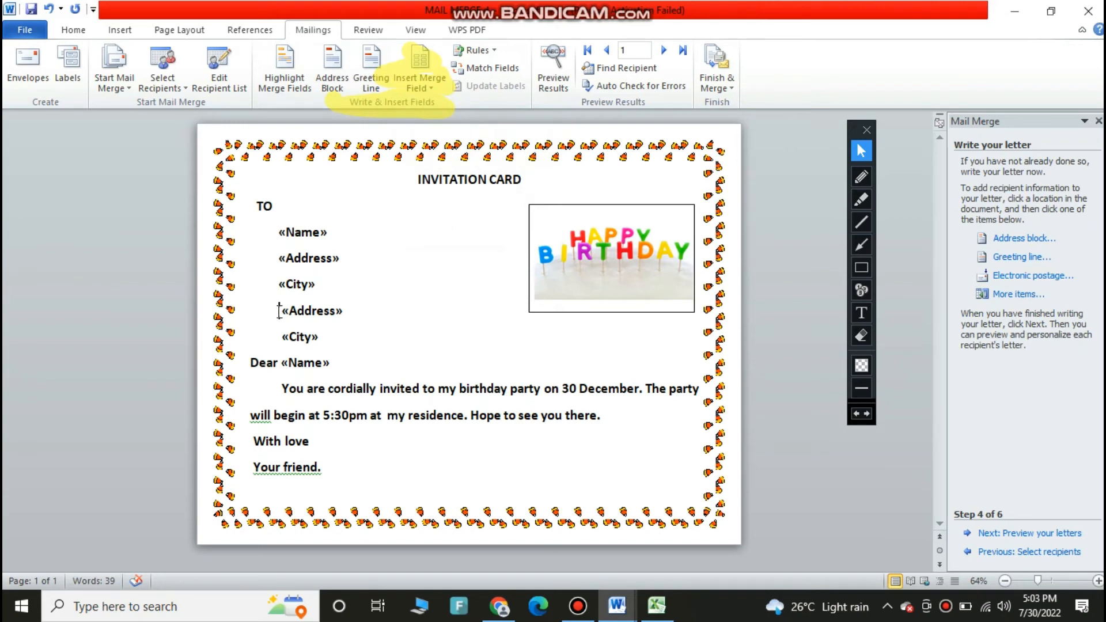
# Delete the old «Address» and «City» placeholder lines below the new fields
pyautogui.moveTo(279, 311); pyautogui.dragTo(356, 338)
pyautogui.press('Delete')
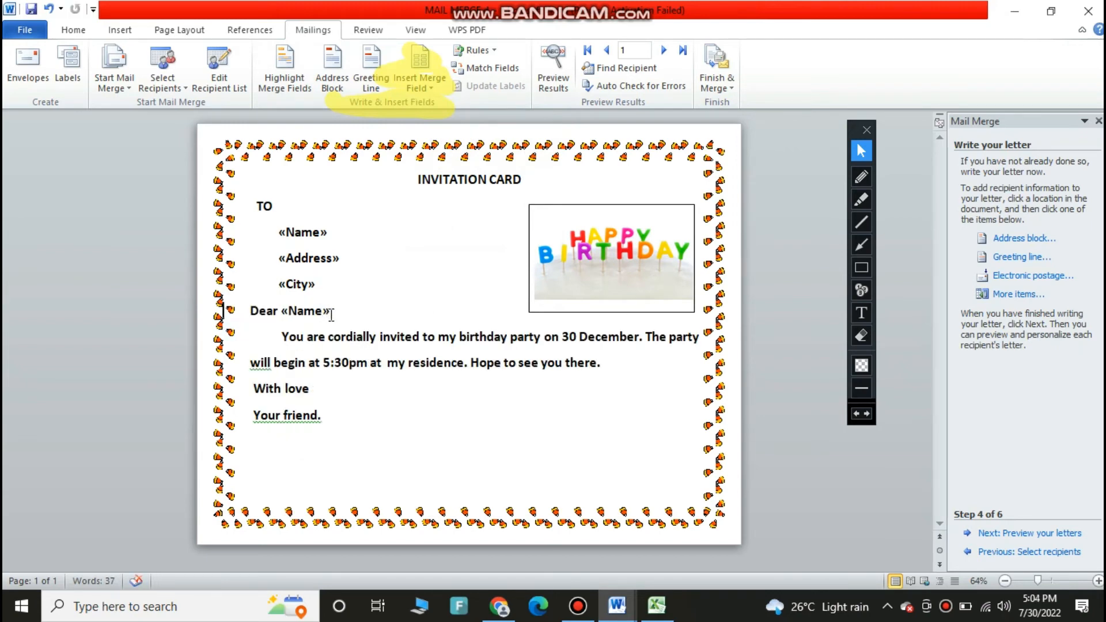
# Replace the «Name» placeholder after Dear with an inserted Name merge field
pyautogui.moveTo(331, 315); pyautogui.dragTo(302, 305)
pyautogui.press('Delete')
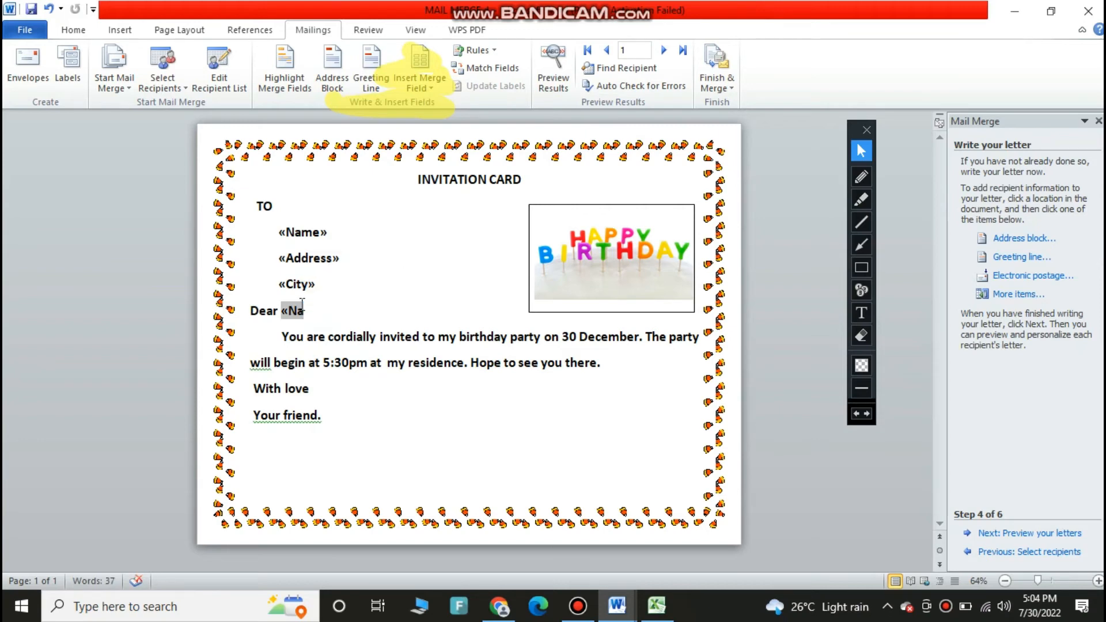
pyautogui.press('BackSpace')
pyautogui.press('BackSpace')
pyautogui.press('BackSpace')
pyautogui.click(419, 87)
pyautogui.click(429, 128)
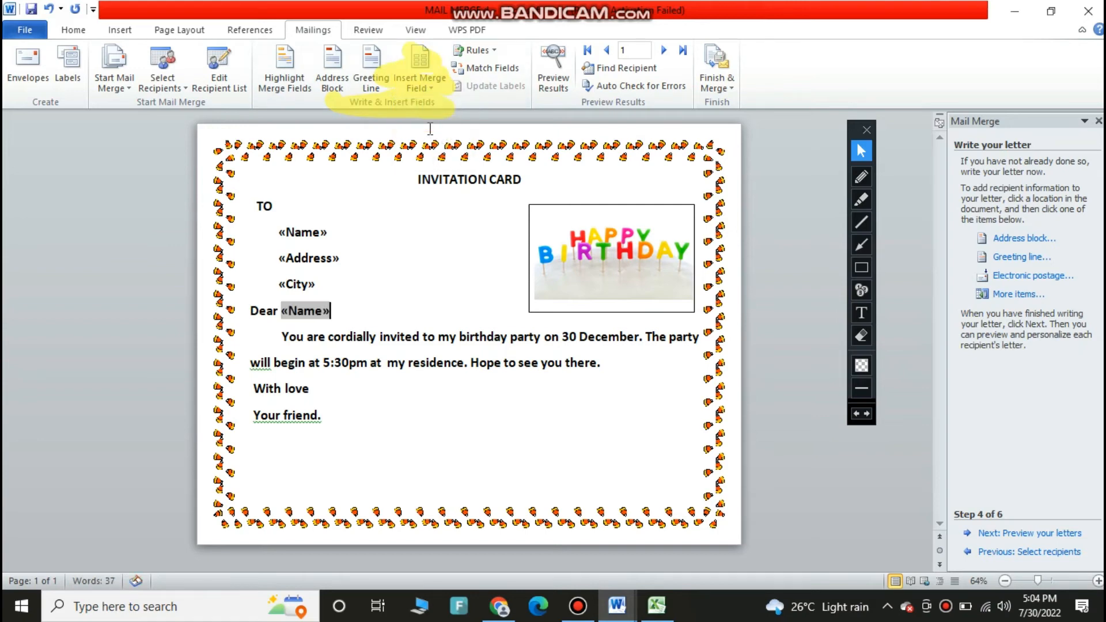
pyautogui.click(502, 452)
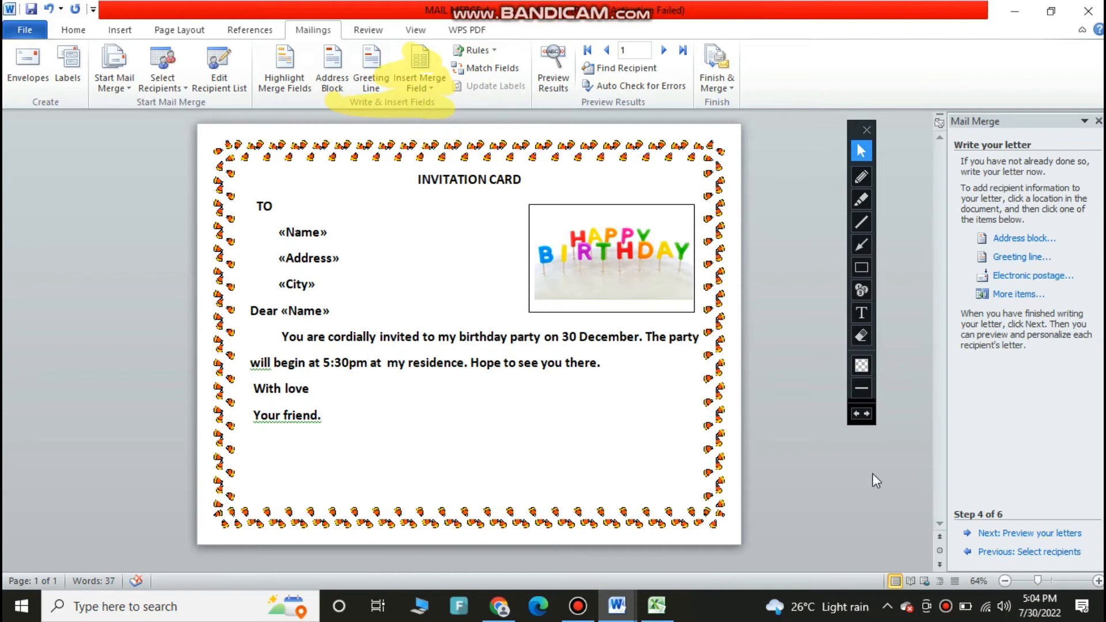
# Advance the wizard to preview the merged letters with recipient data
pyautogui.click(1028, 533)
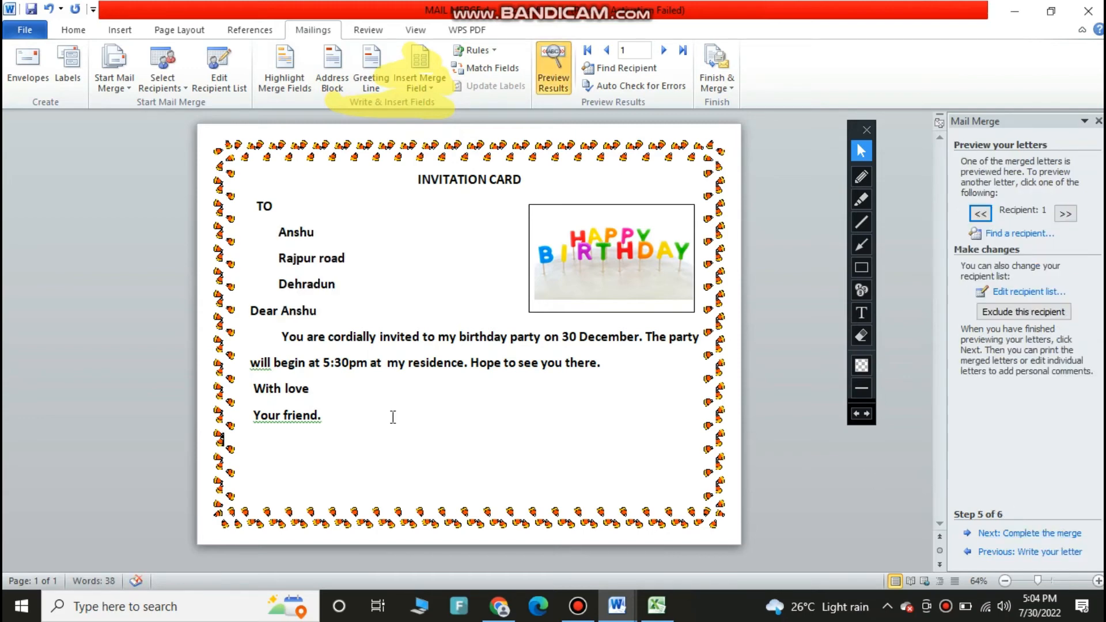
pyautogui.click(544, 86)
pyautogui.click(547, 86)
# Complete the merge by editing individual letters, merging all records into a new document
pyautogui.click(1038, 535)
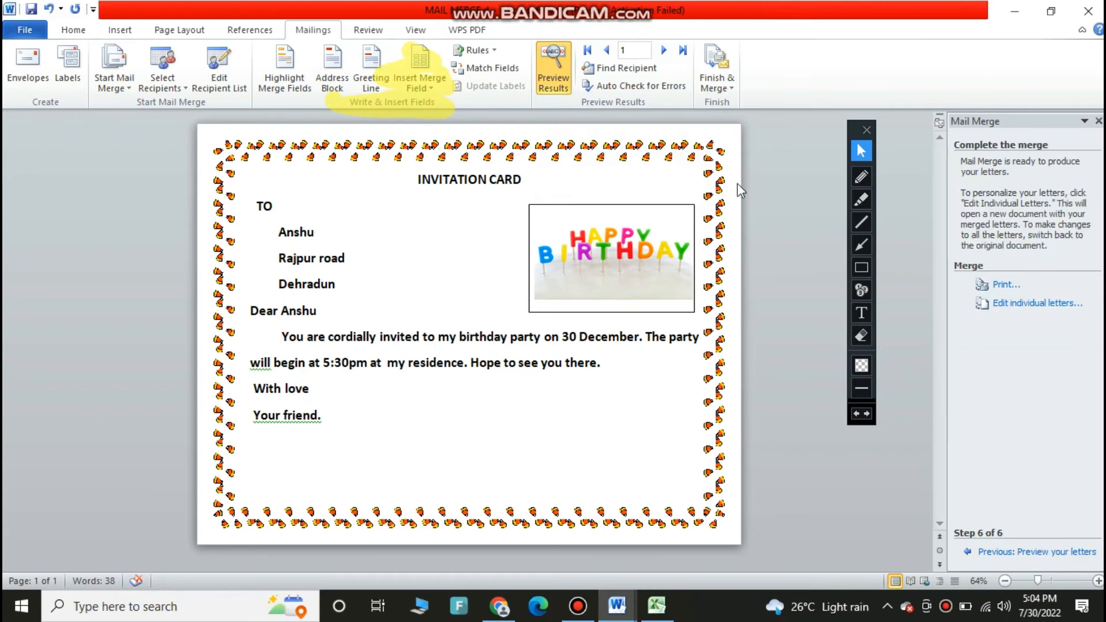
pyautogui.click(702, 86)
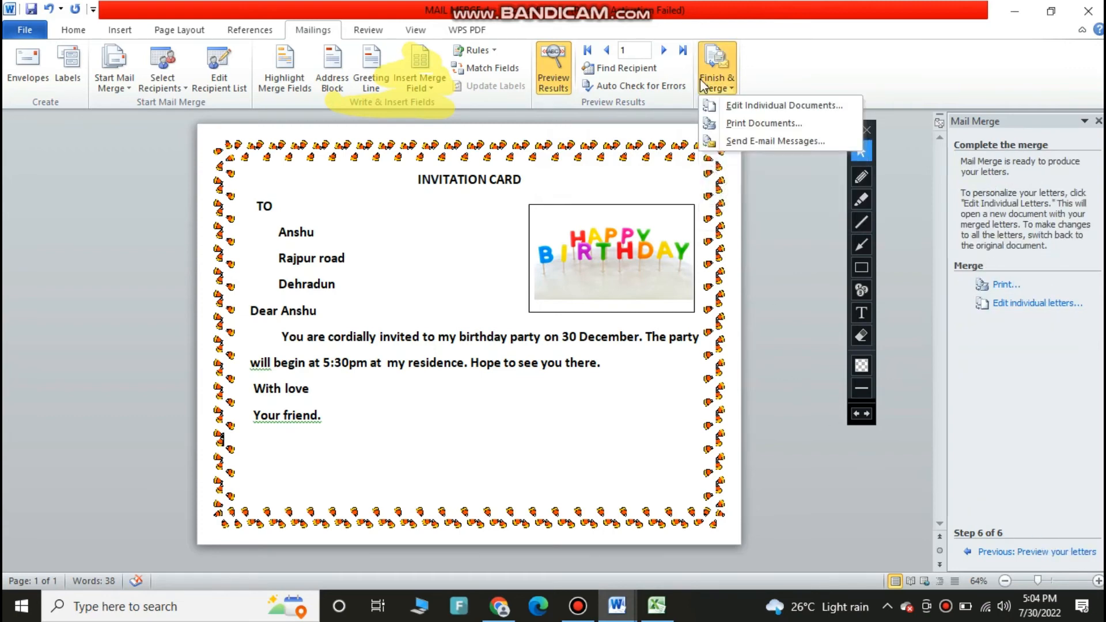
pyautogui.click(742, 106)
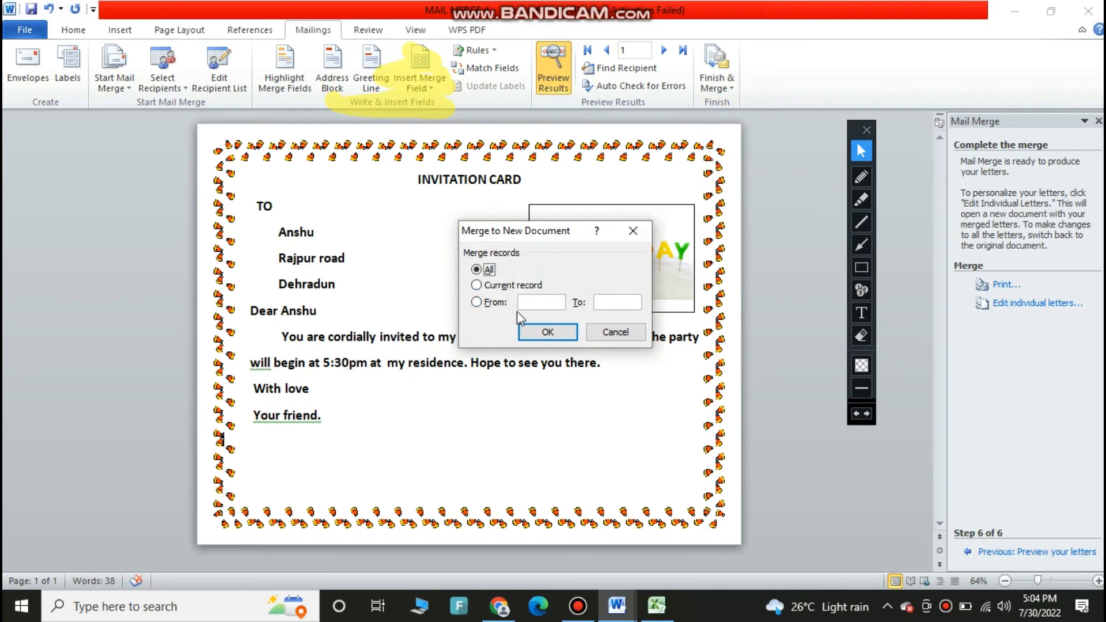
pyautogui.click(546, 333)
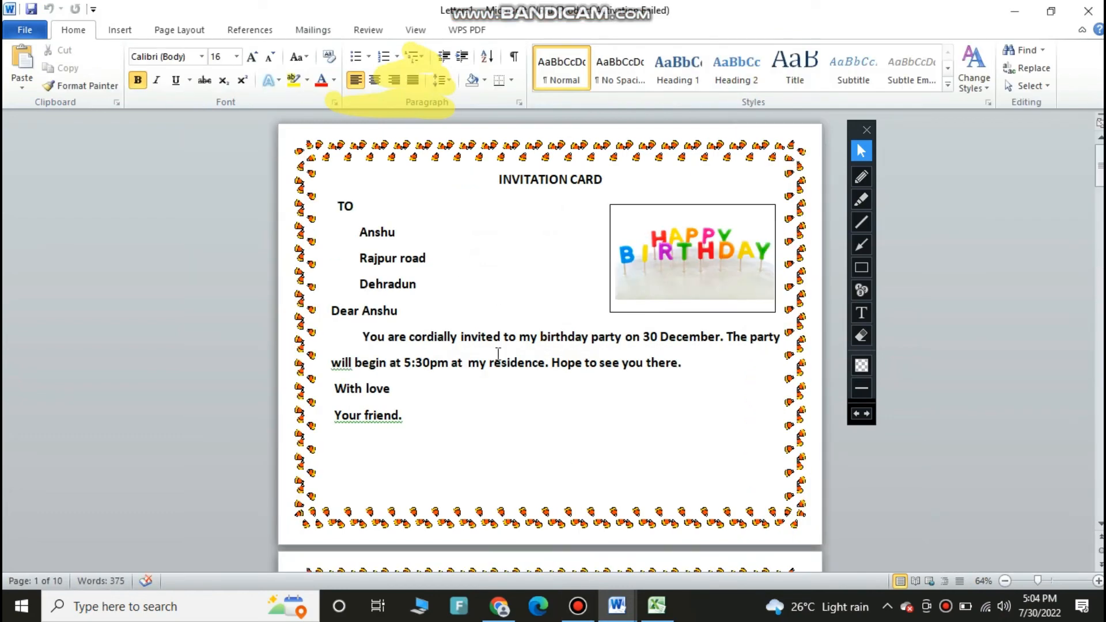
# Scroll through the merged document to review each recipient's invitation letter
pyautogui.scroll(-3, 432, 281)
pyautogui.rightClick(430, 280)
pyautogui.scroll(-1, 430, 280)
pyautogui.click(426, 268)
pyautogui.scroll(1, 426, 267)
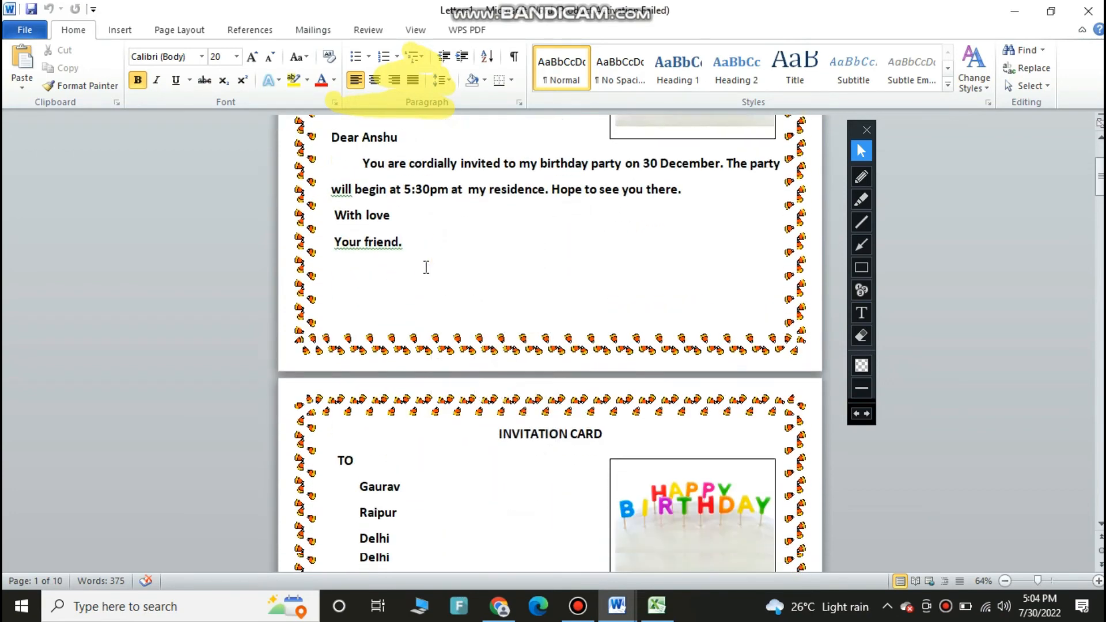
pyautogui.scroll(-10, 427, 267)
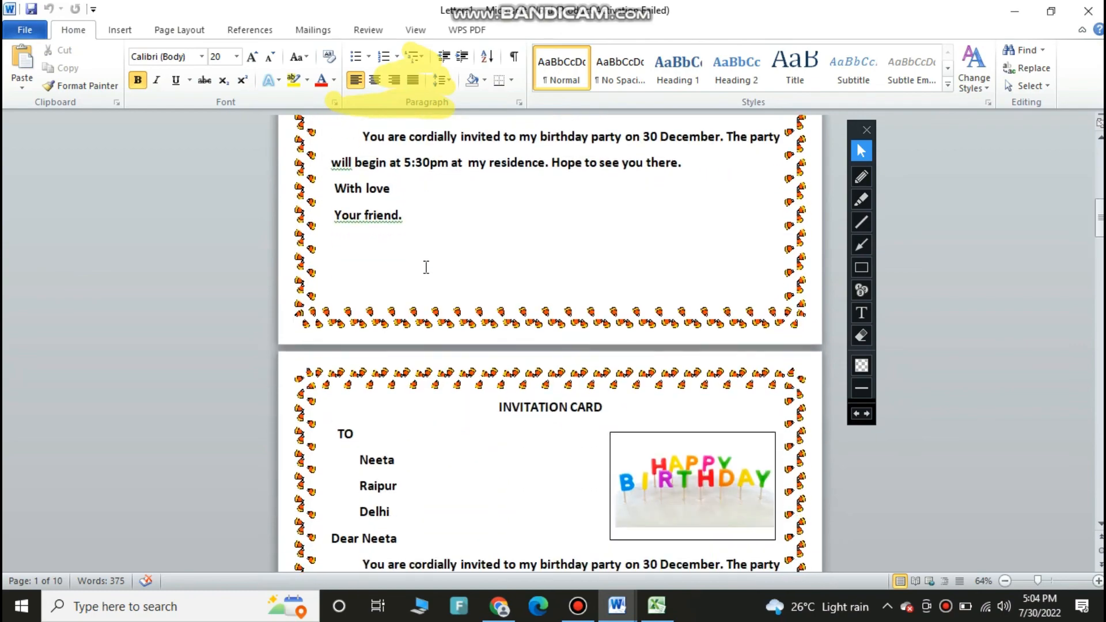
pyautogui.scroll(-10, 426, 268)
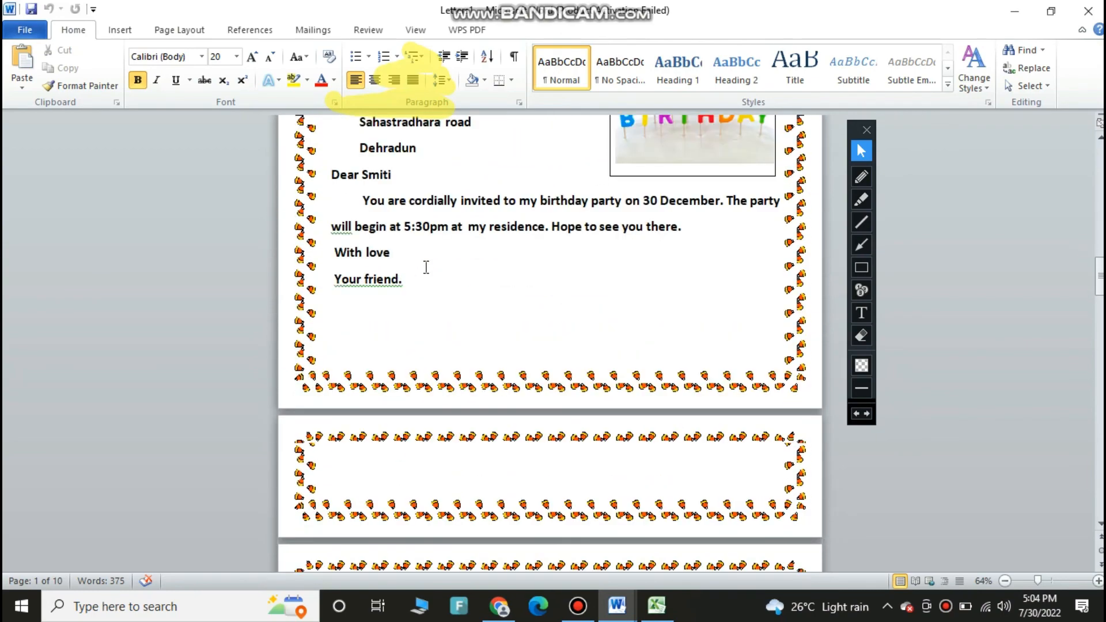
pyautogui.scroll(-5, 426, 268)
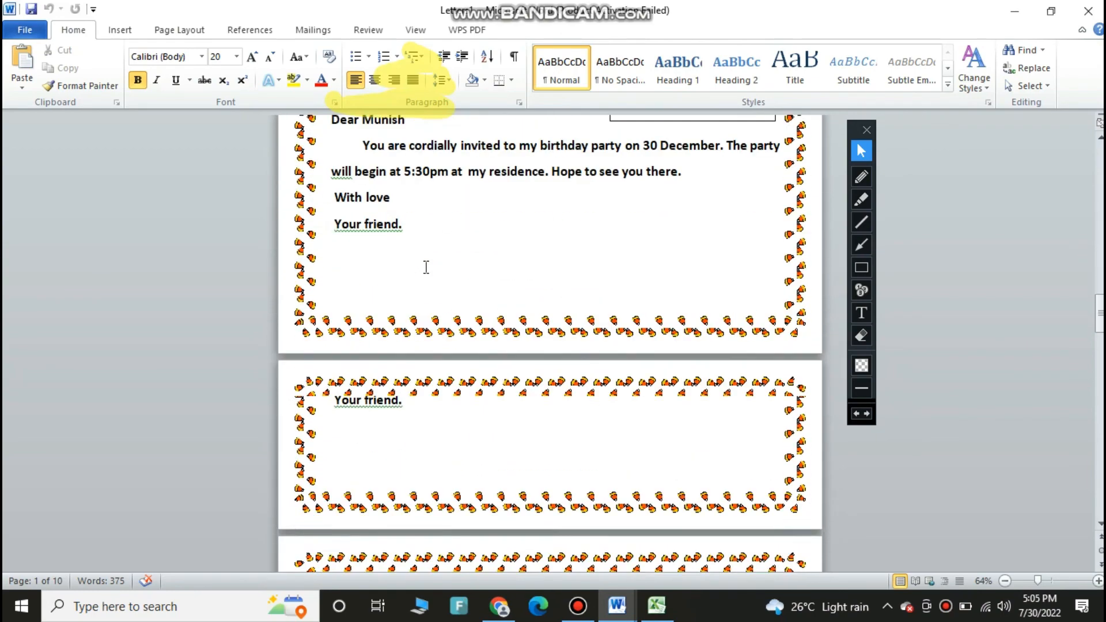
# Switch to the Excel workbook to compare the recipient list, then return to the merged Word document
pyautogui.click(645, 612)
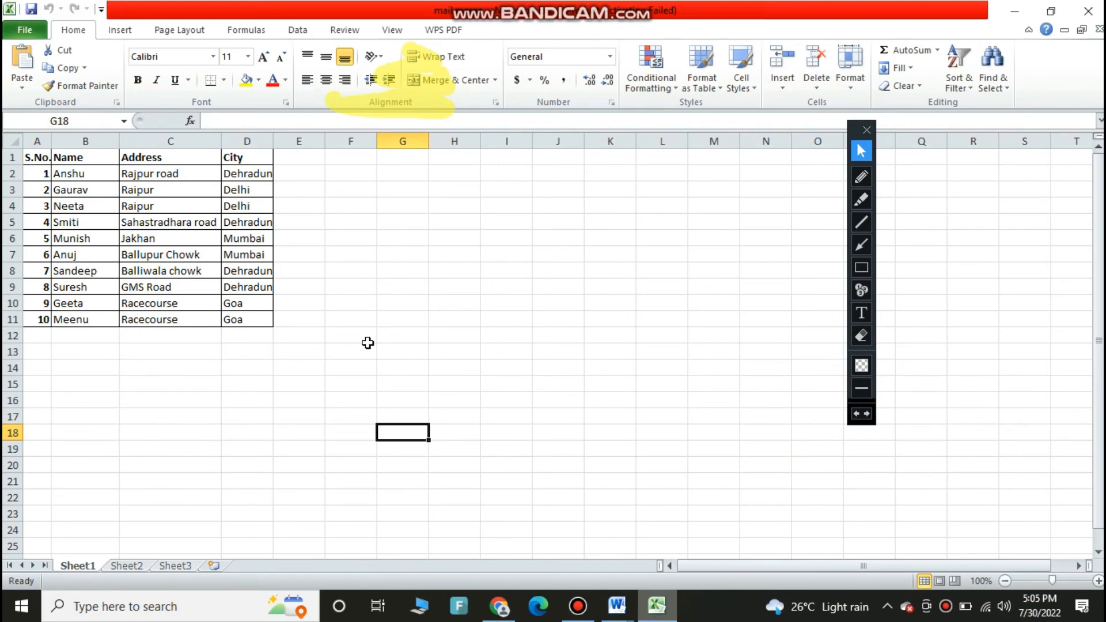
pyautogui.click(105, 177)
pyautogui.click(100, 189)
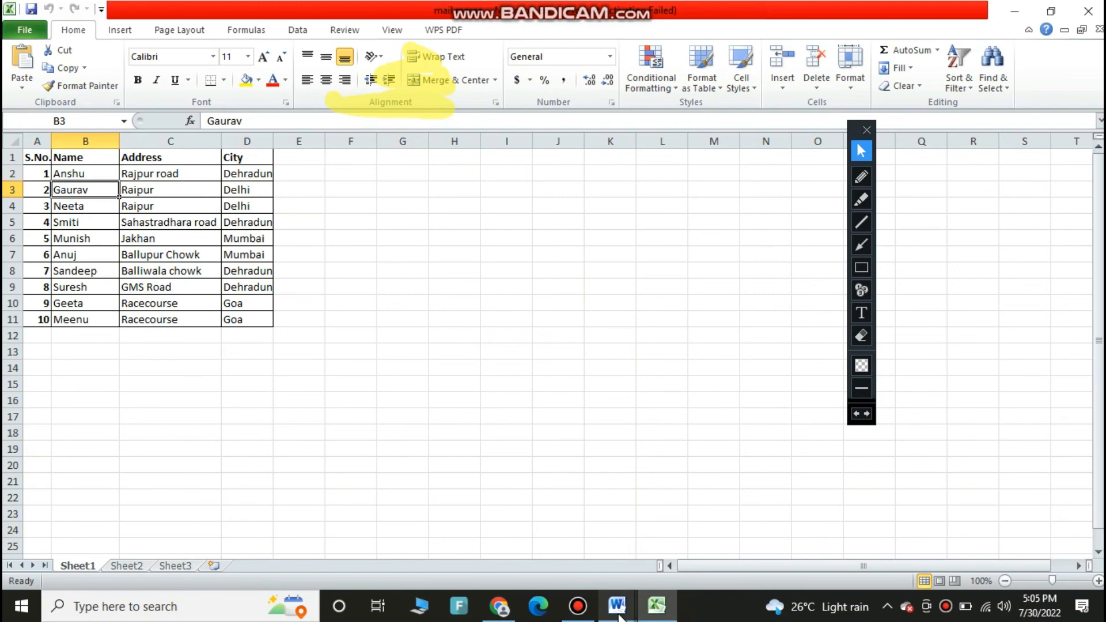
pyautogui.moveTo(617, 614)
pyautogui.click(745, 570)
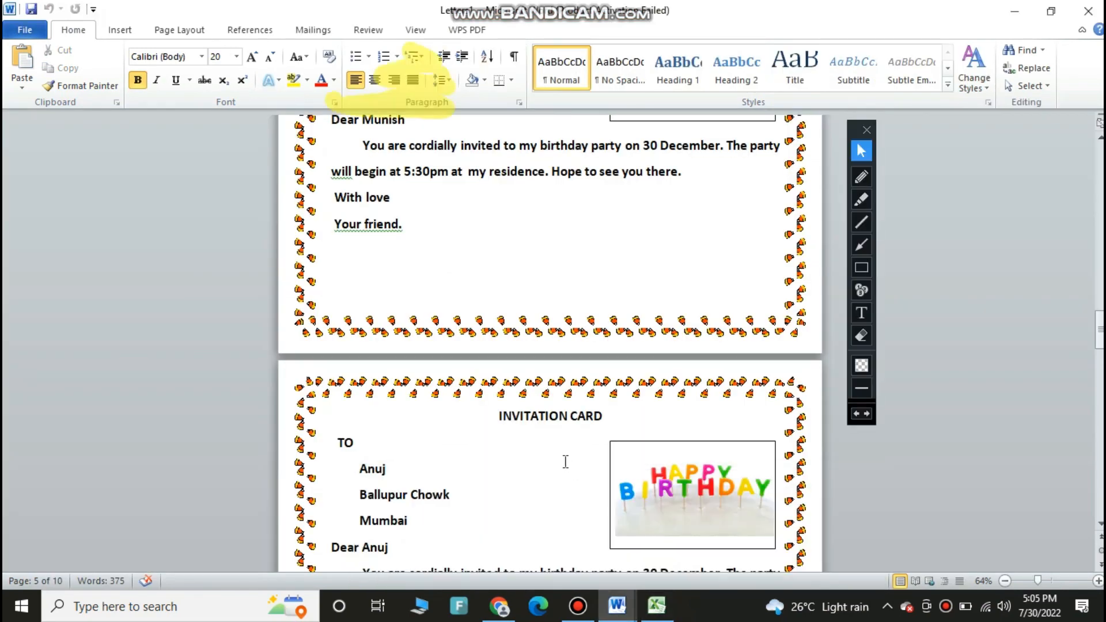
# Continue scrolling through the remaining merged letters to check the names, addresses and cities
pyautogui.scroll(-1, 562, 463)
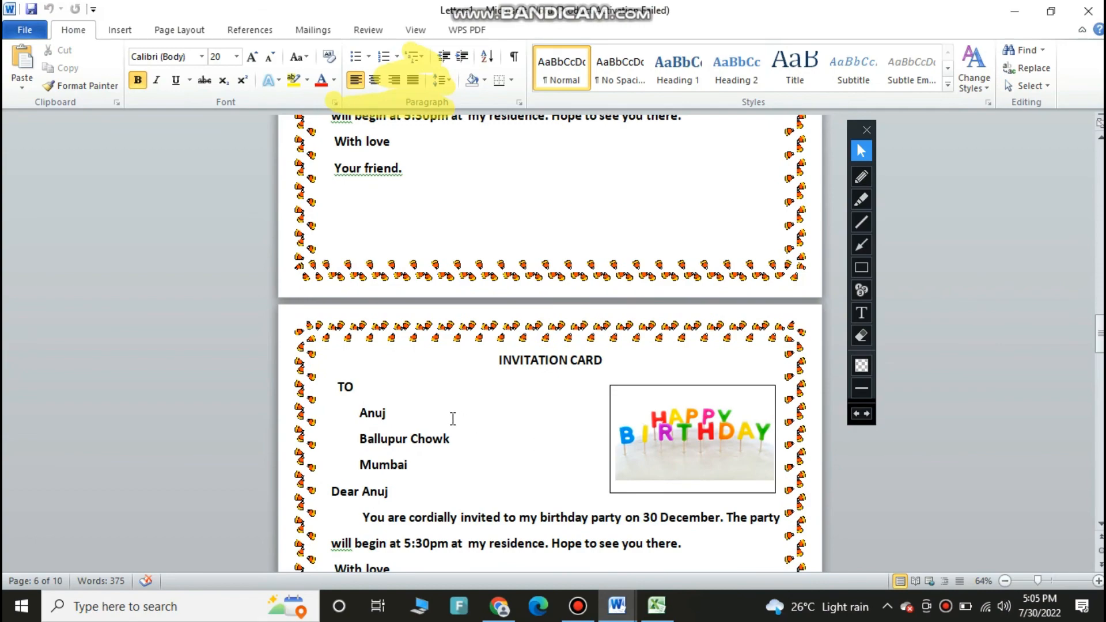
pyautogui.scroll(-8, 496, 451)
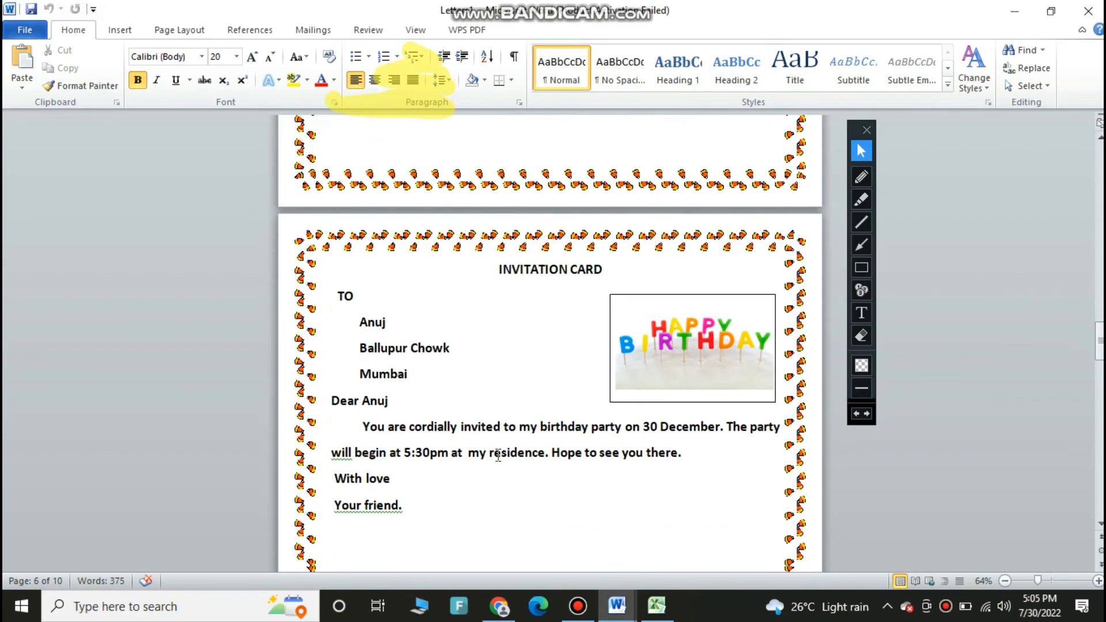
pyautogui.scroll(-12, 498, 454)
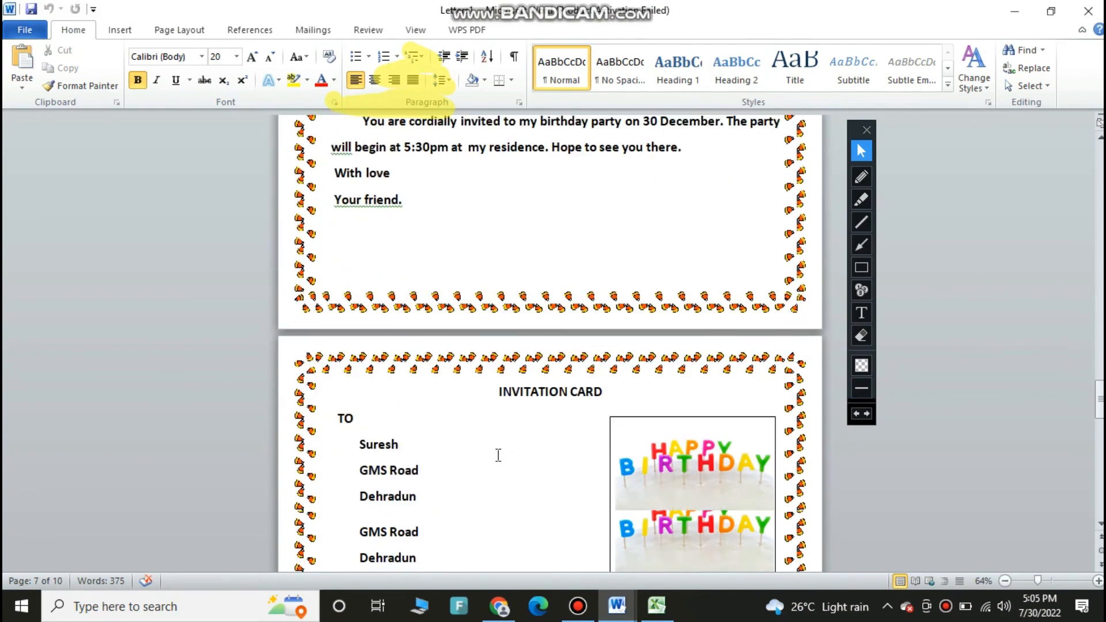
pyautogui.scroll(-5, 498, 454)
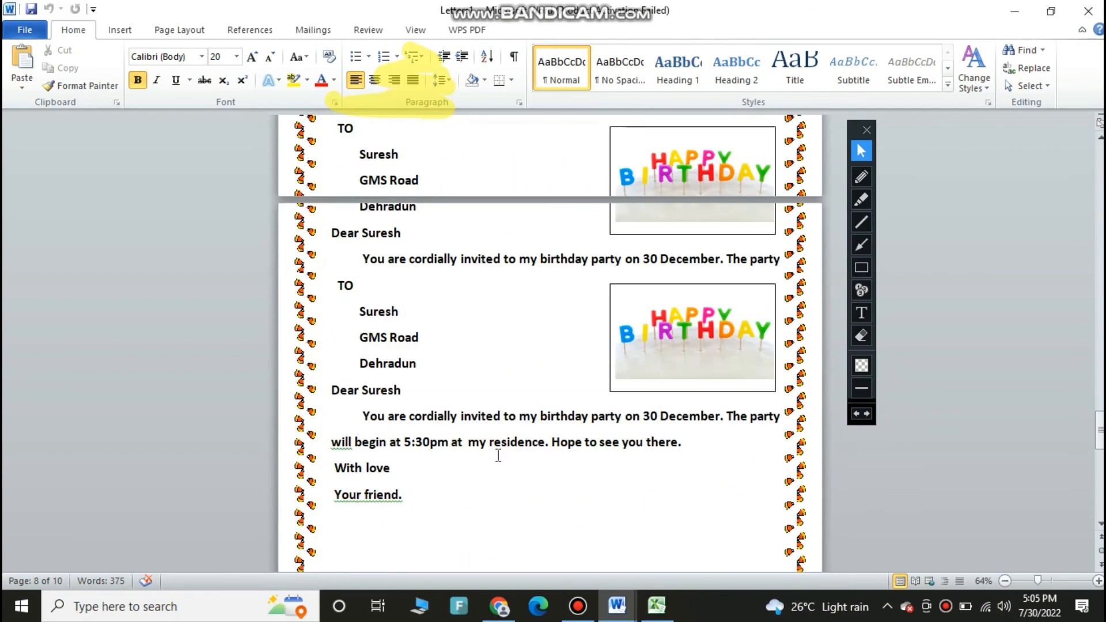
pyautogui.scroll(-15, 498, 455)
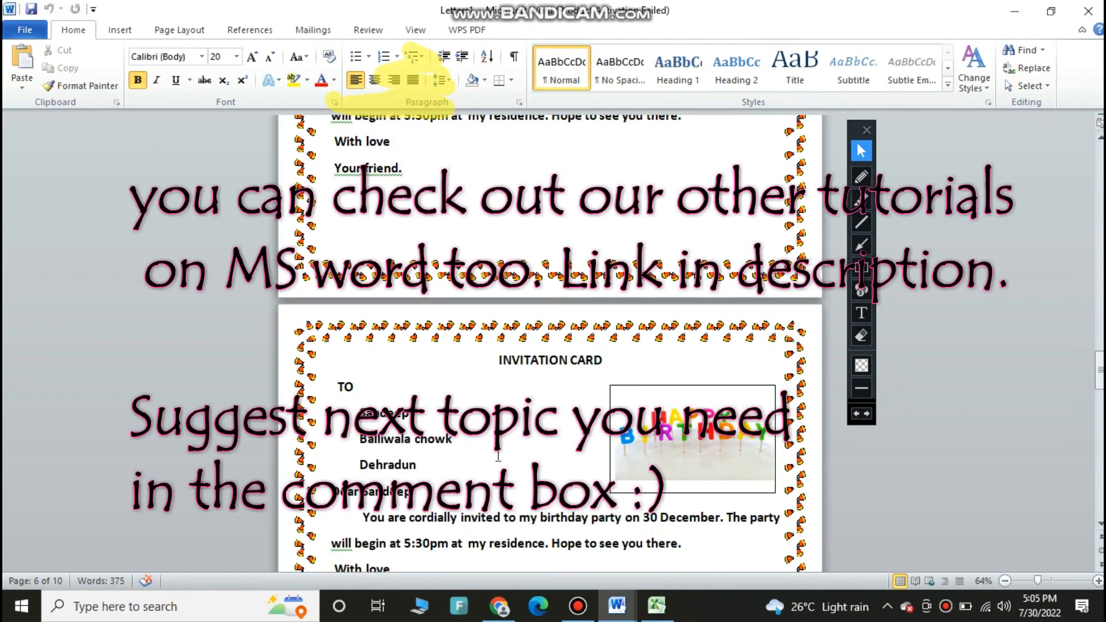
pyautogui.scroll(-5, 507, 330)
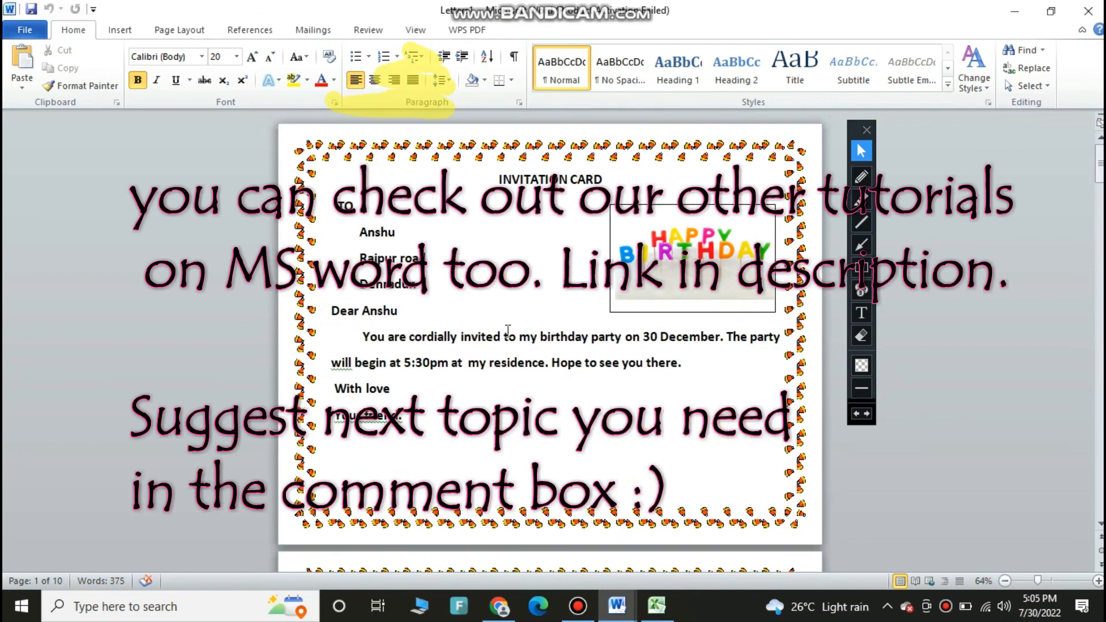